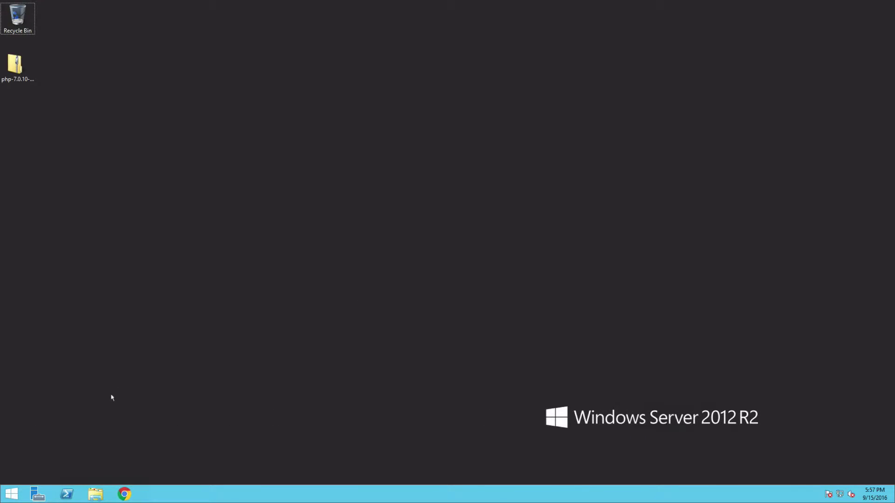
Launch the Duo Access Gateway console, log in as admin, and go to Authentication Source.
click(12, 493)
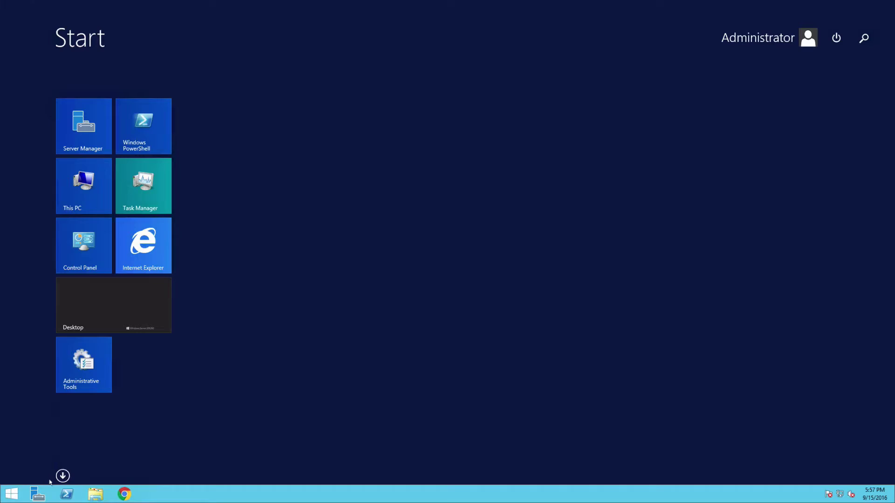
click(62, 476)
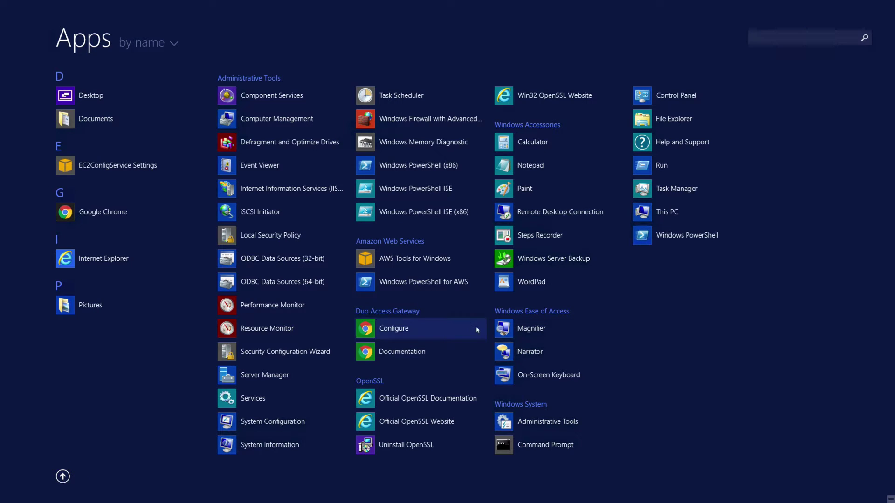
click(420, 327)
key(ctrl+v)
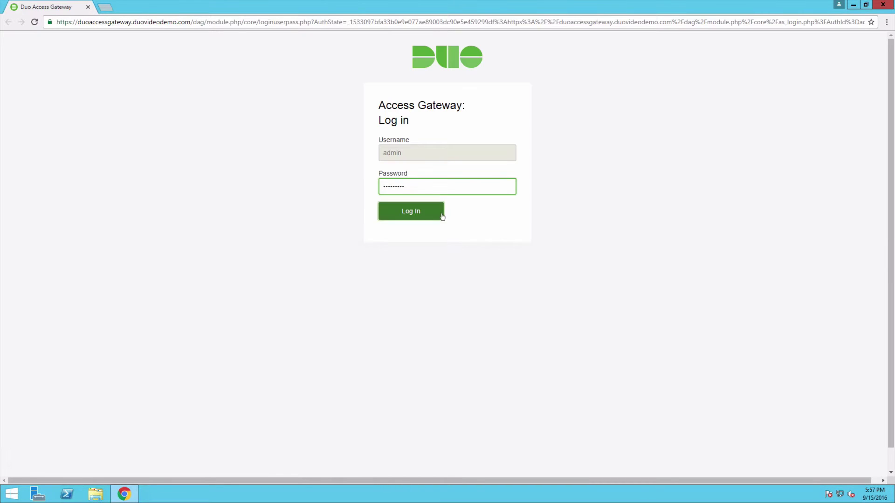
click(441, 212)
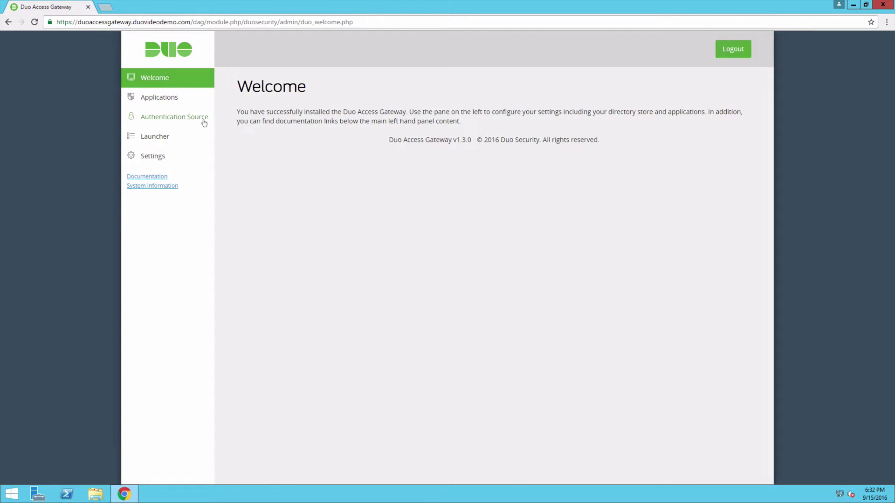
click(203, 117)
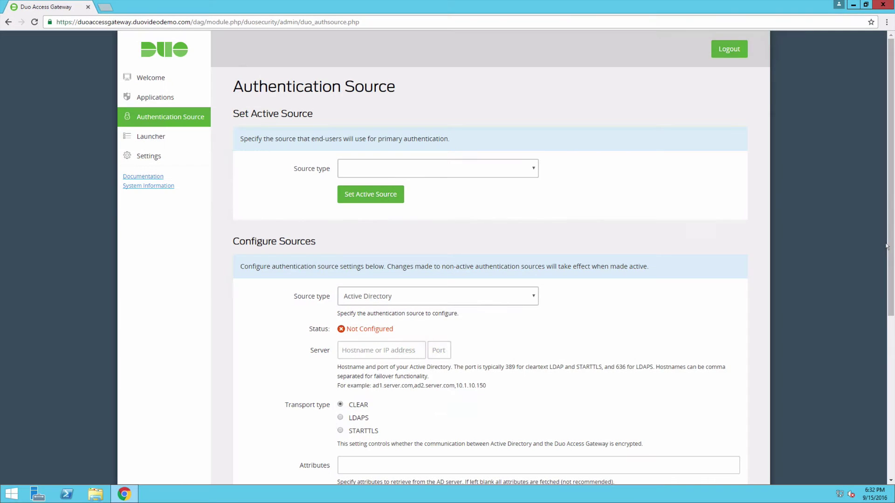
Enter 172.16.20.11 as the Active Directory server with port 389.
drag(887, 246, 891, 393)
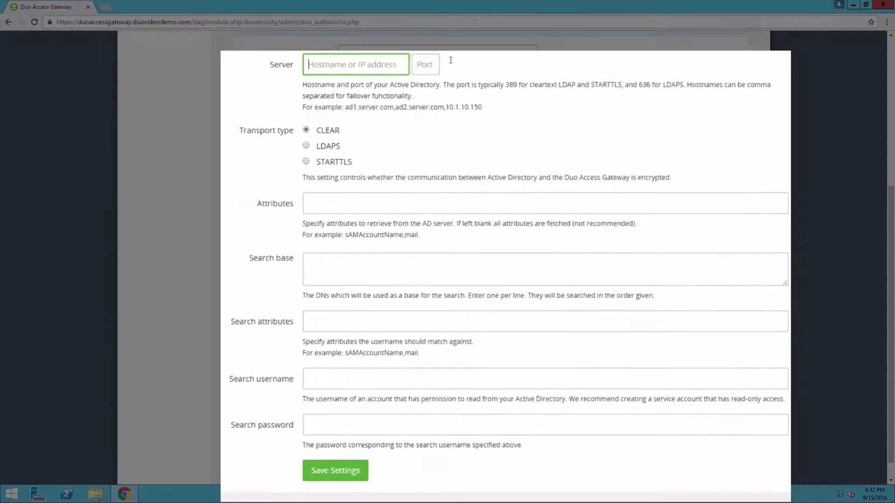
text(172.16.20.11)
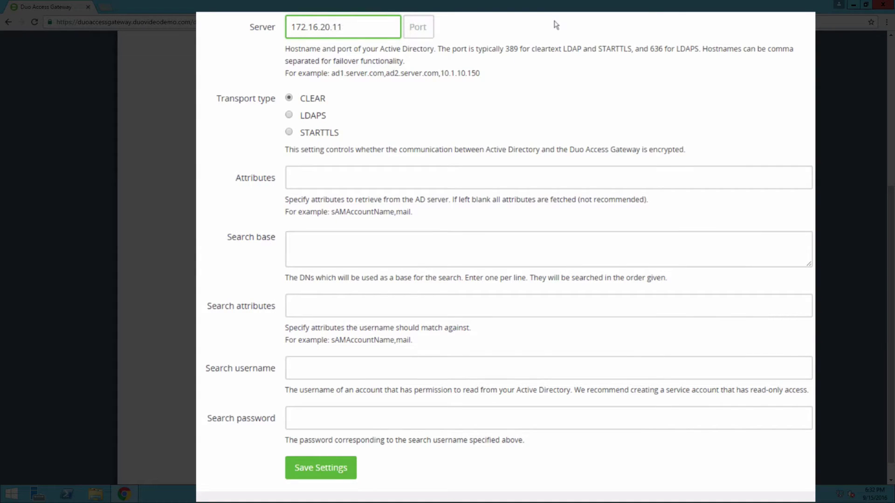
key(Tab)
text(389)
key(Tab)
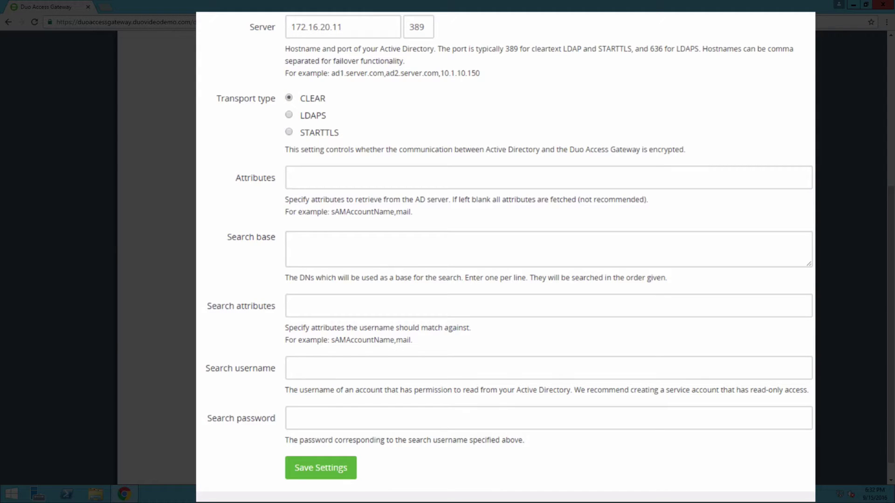
click(788, 179)
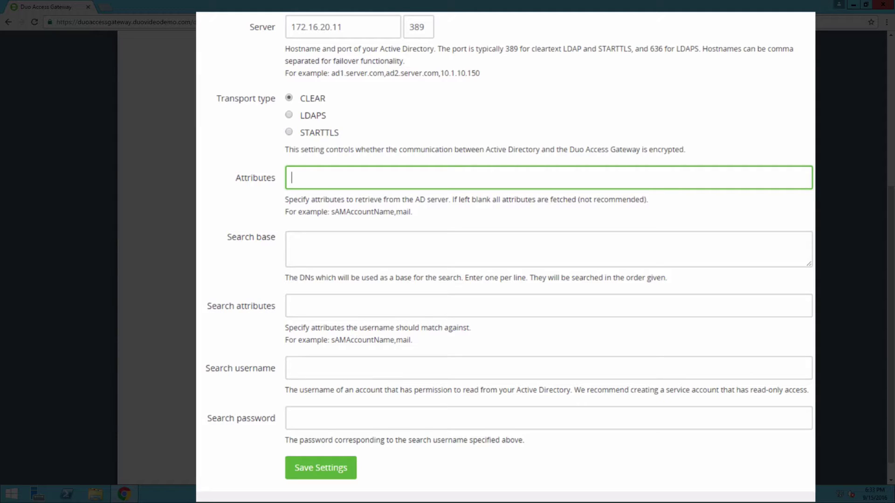
Enter attributes distinguishedname,mail,sAMAccountname and search base DC=duovideodemo,DC=com.
text(distinguishedname,)
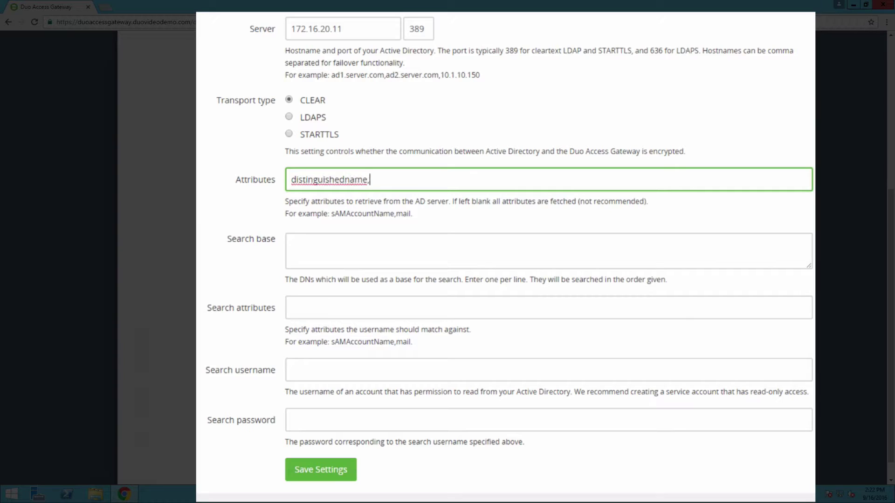
text(mail,sAMAccountname)
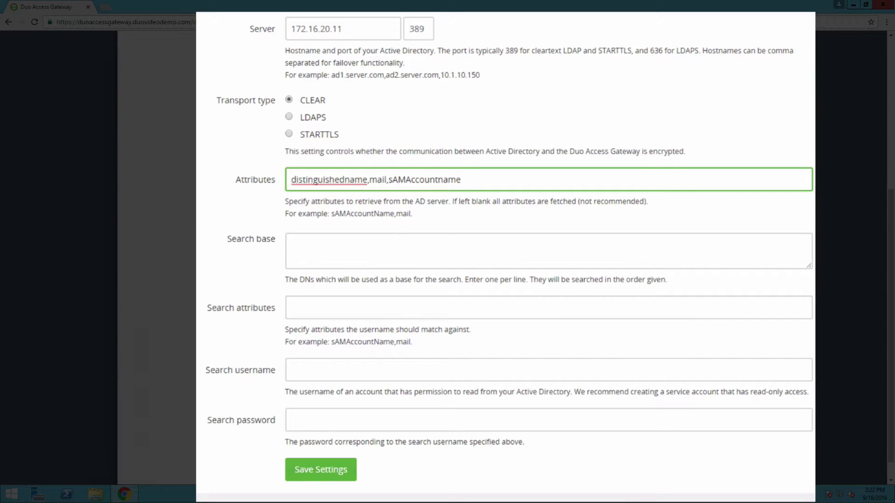
click(292, 246)
text(DC=)
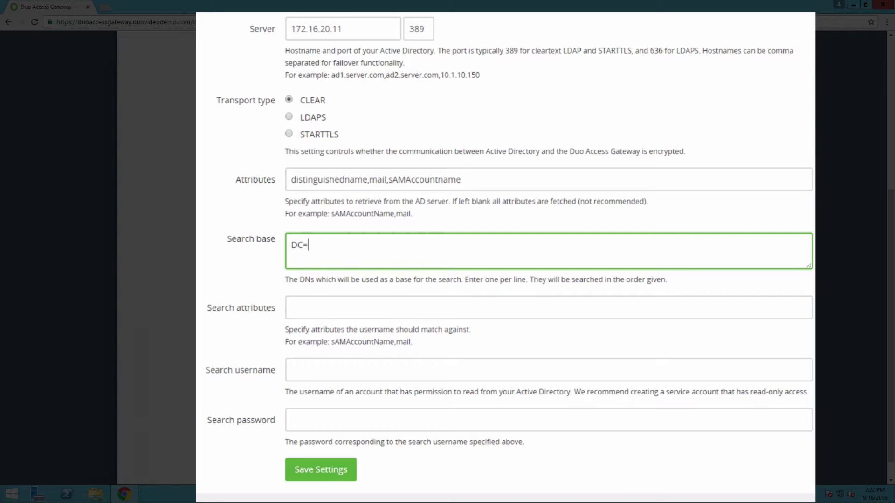
text(duovideodemo,DC)
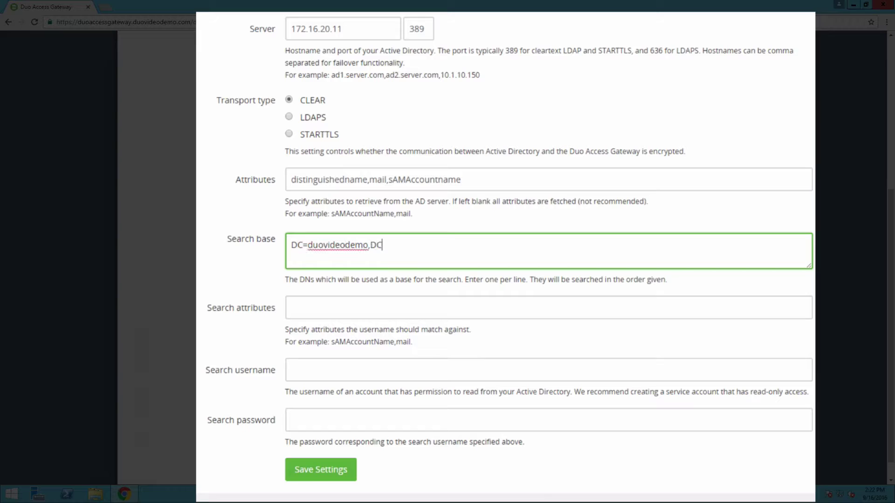
text(=com)
Set search attributes to sAMAccountname,mail and enter the read-only search account's username and password.
click(327, 308)
text(sAMAccount)
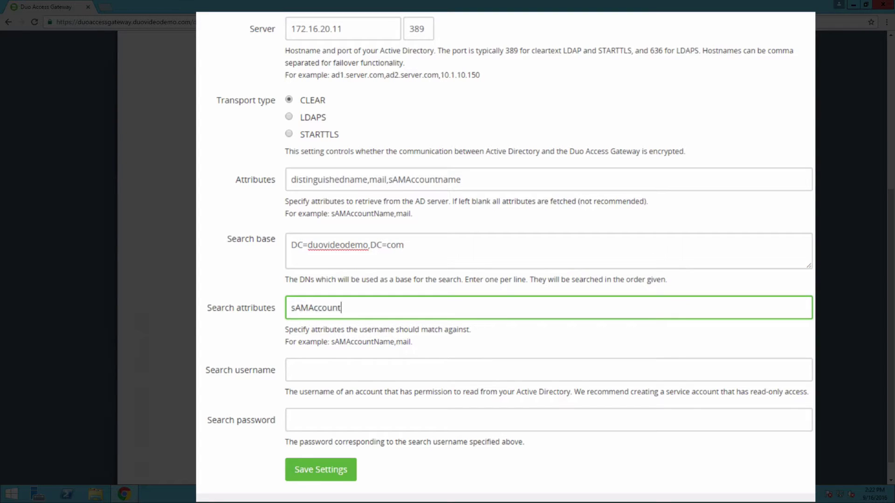
text(name,mail)
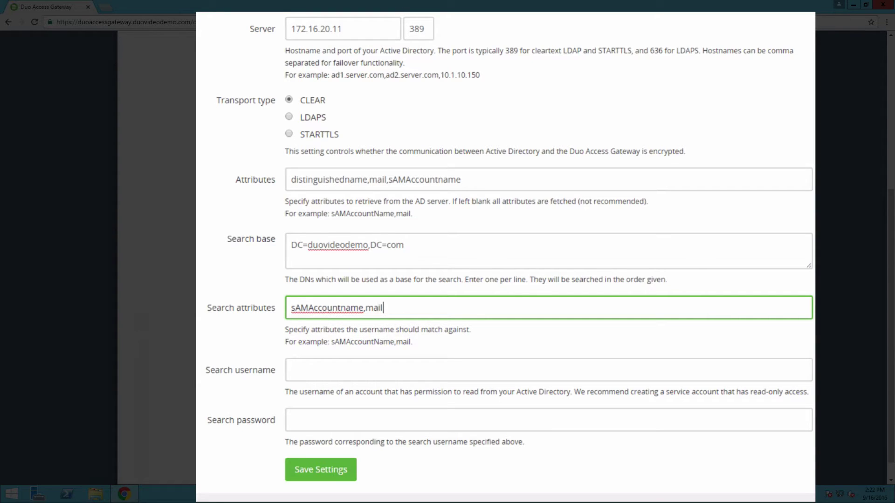
click(326, 370)
text(duov)
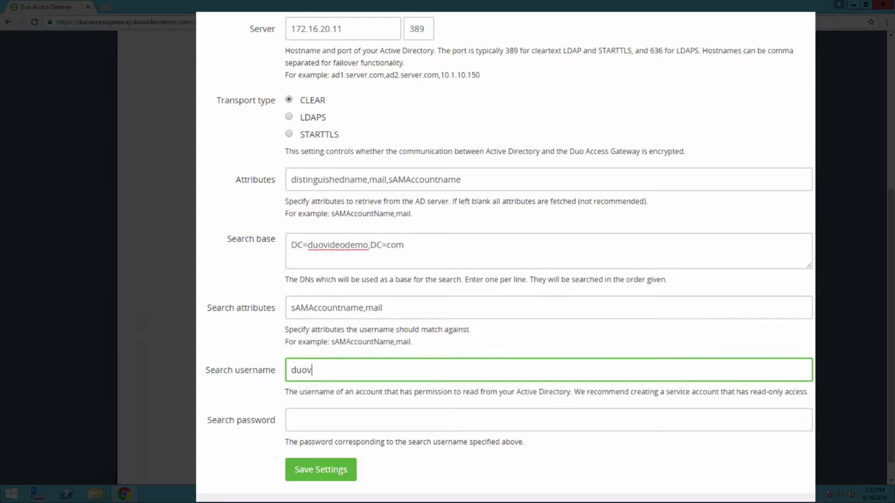
text(ideodemo\ldapuser)
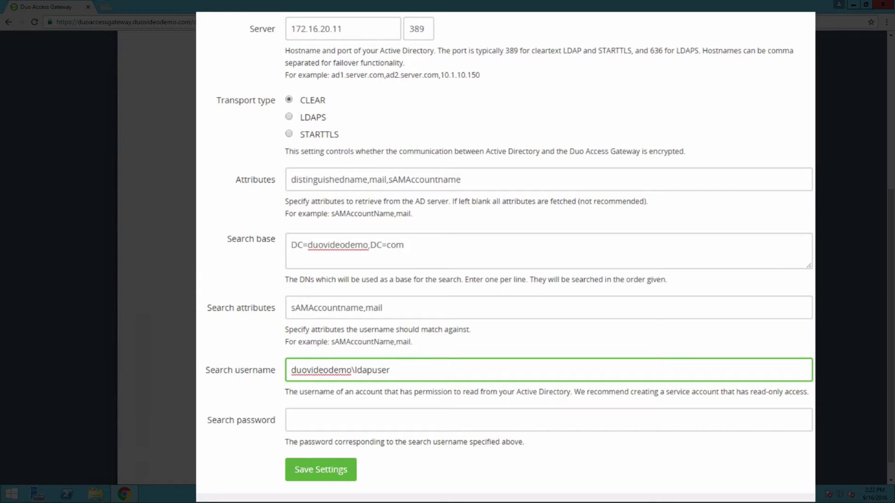
click(291, 420)
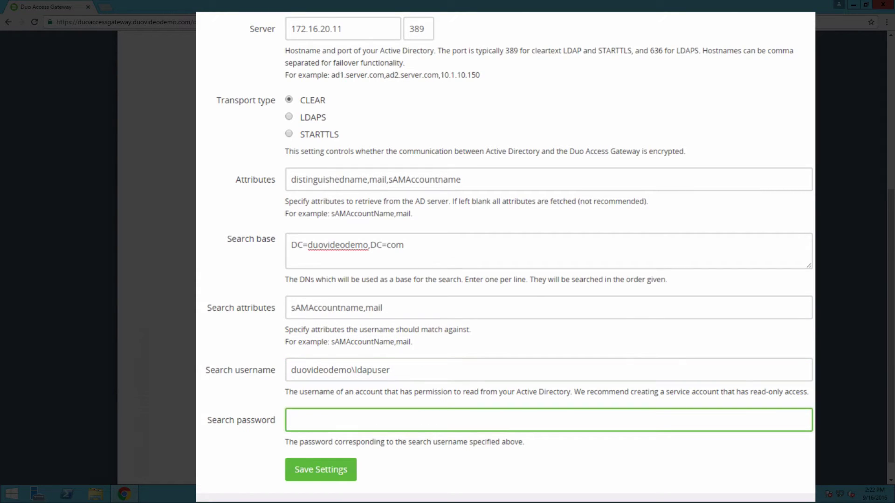
key(ctrl+v)
Save the Active Directory source settings and confirm the LDAP bind succeeds.
click(352, 471)
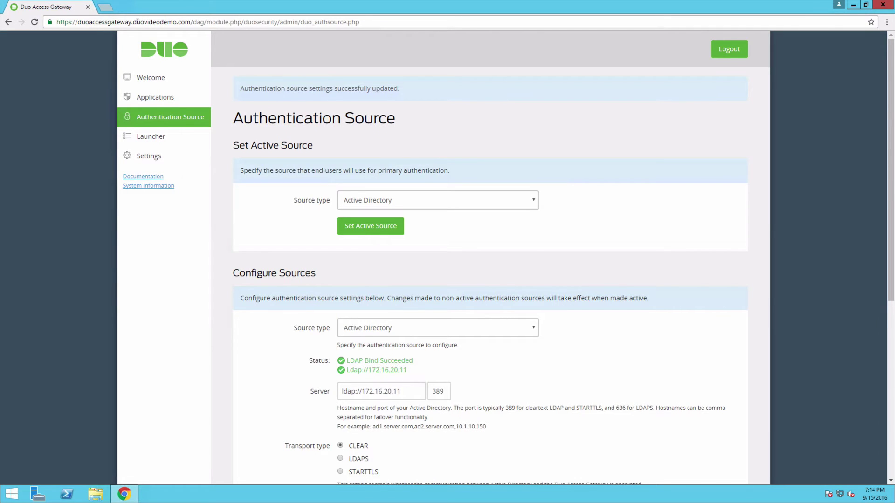
Load duo.com/docs/salesforce in a new tab and jump to its Duo Access Gateway section.
click(105, 7)
text(duo)
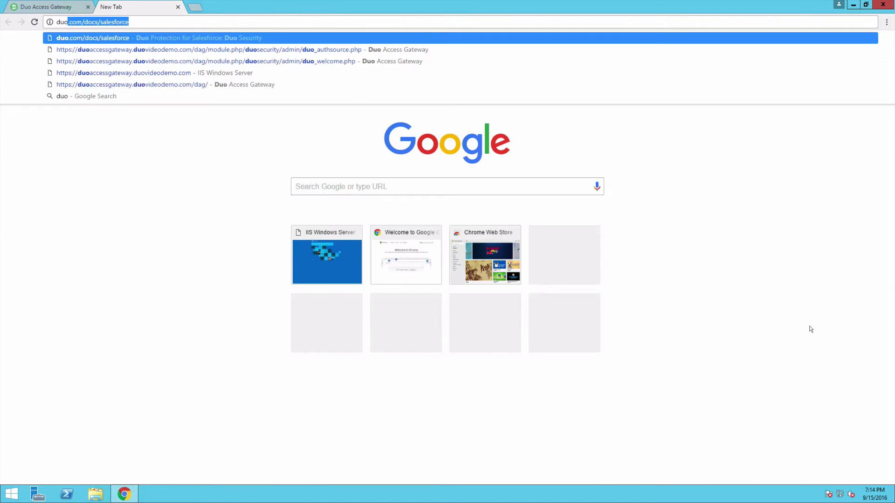
text(.com/docs/sales)
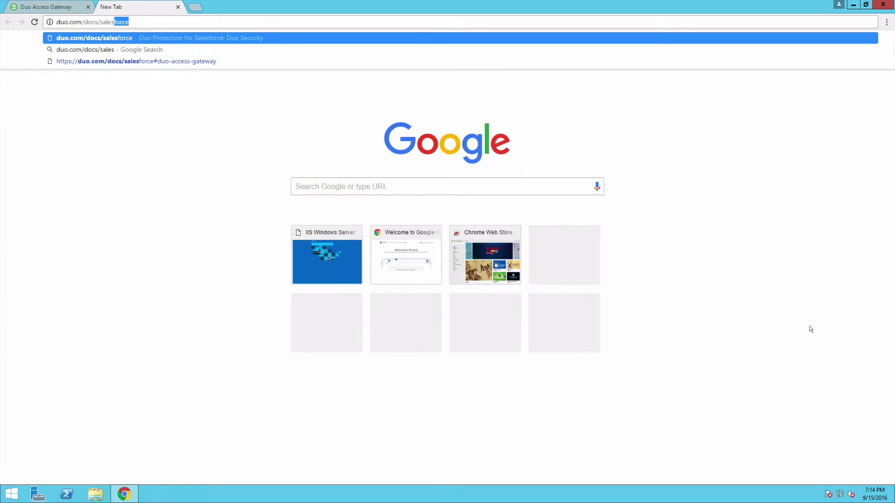
key(Return)
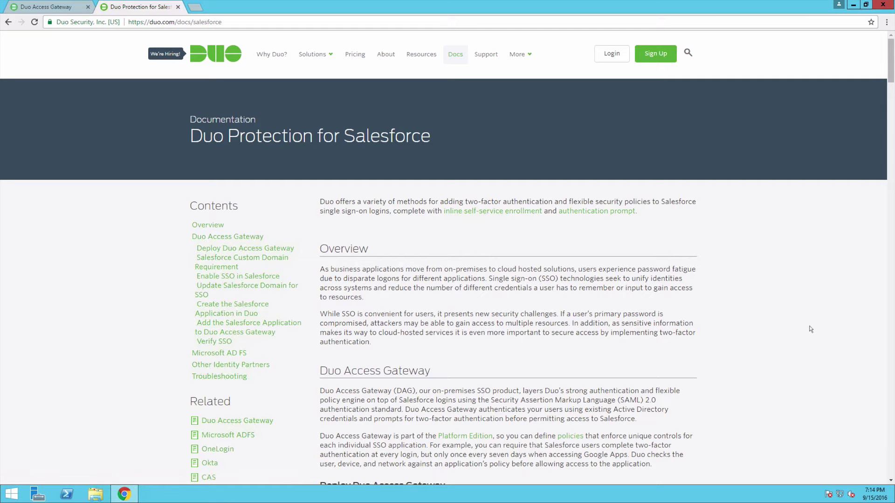
click(254, 237)
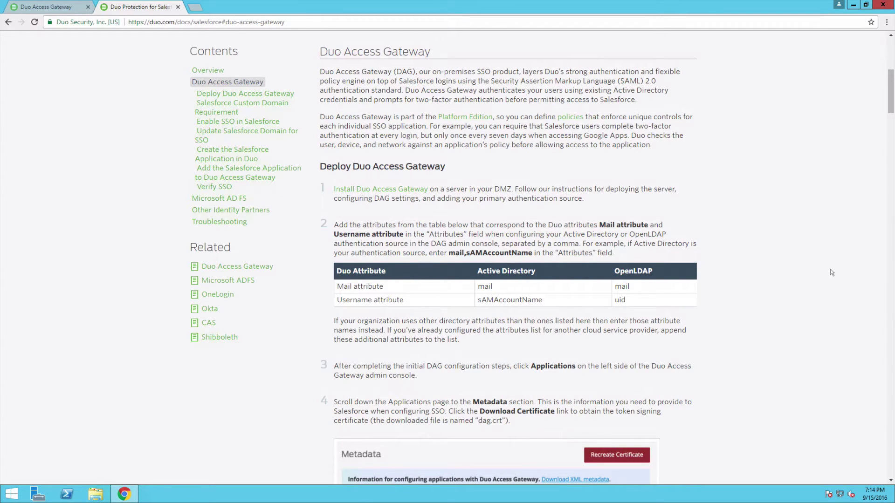
On the gateway's Applications page, download the dag.crt signing certificate.
click(69, 7)
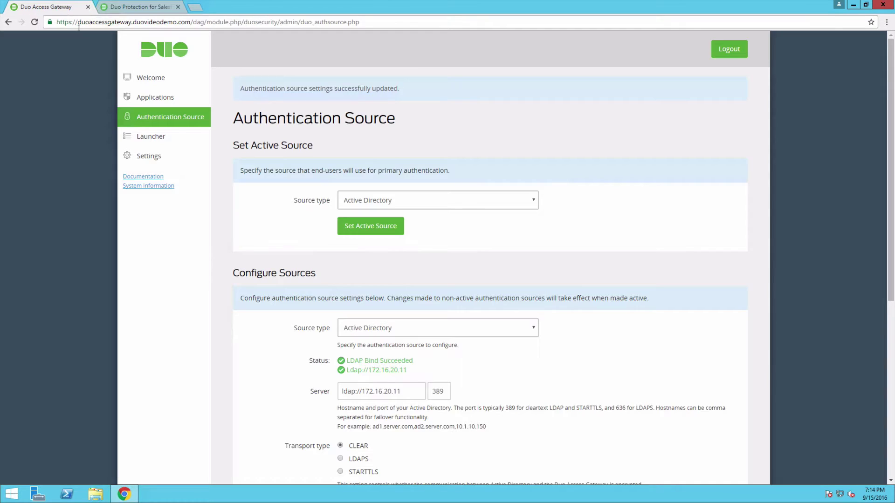
click(187, 97)
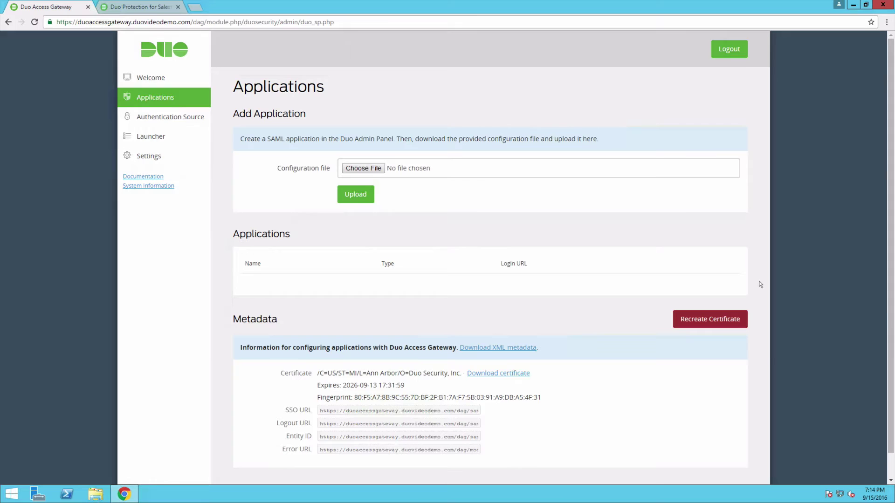
scroll(759, 282, down, 1)
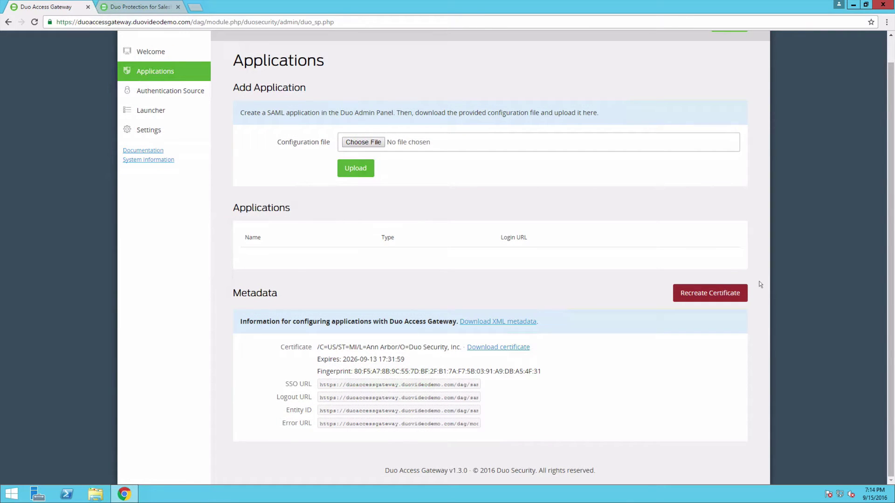
click(525, 348)
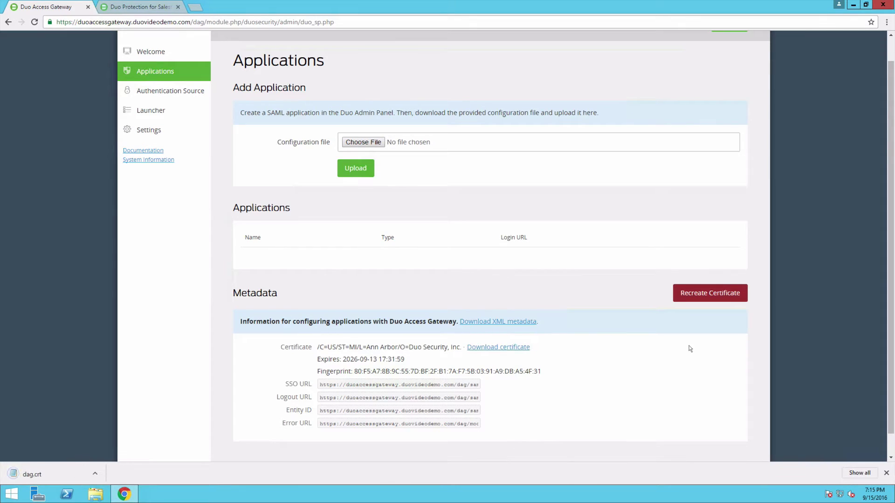
Save dag.crt onto the desktop, restore the full-size browser and dismiss the download bar.
click(866, 4)
drag(564, 470, 32, 119)
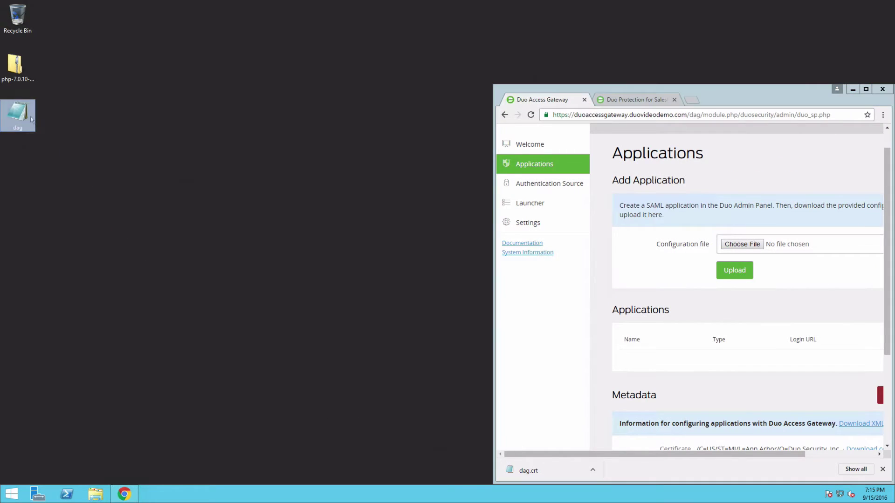
click(866, 89)
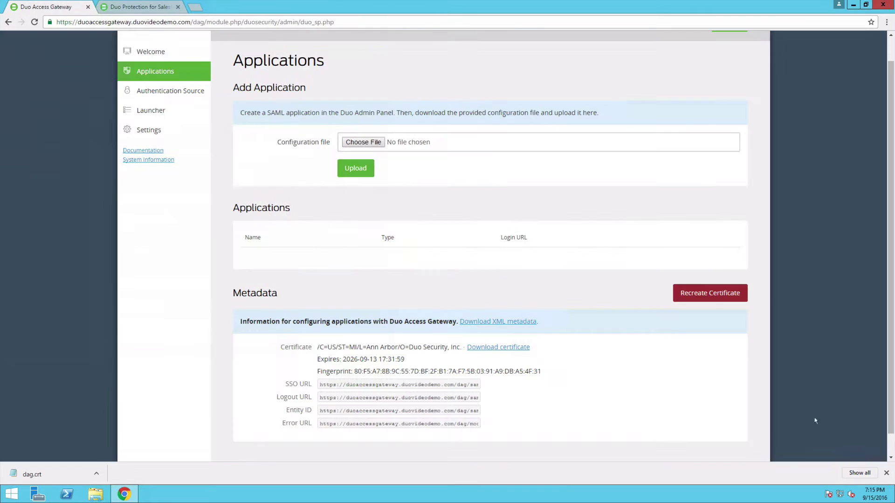
click(886, 474)
scroll(762, 343, up, 1)
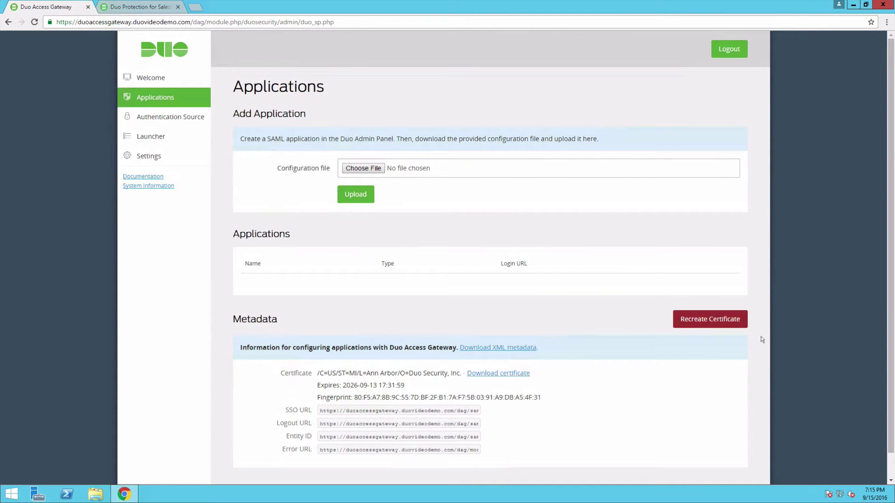
Sign in to Salesforce at login.salesforce.com in a new tab and reach Domain Management.
key(ctrl+t)
text(login.salesforce.com)
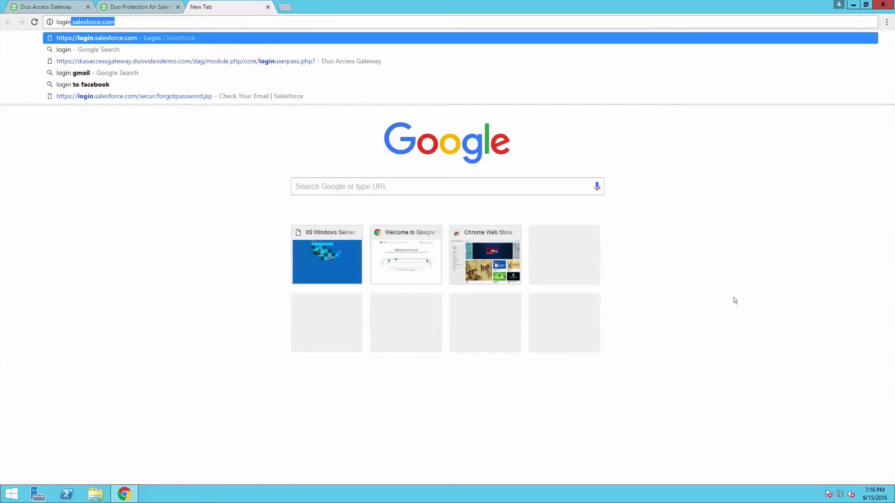
key(Return)
text([blurred username])
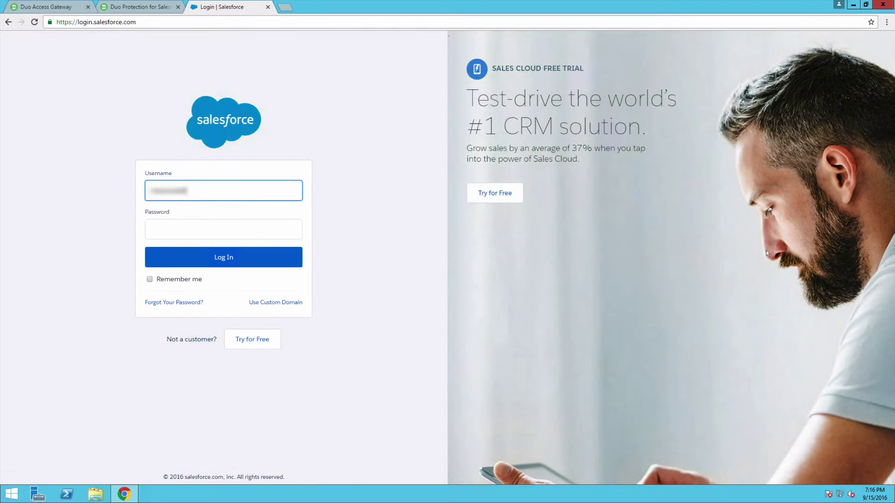
text([blurred username])
key(Tab)
text([password])
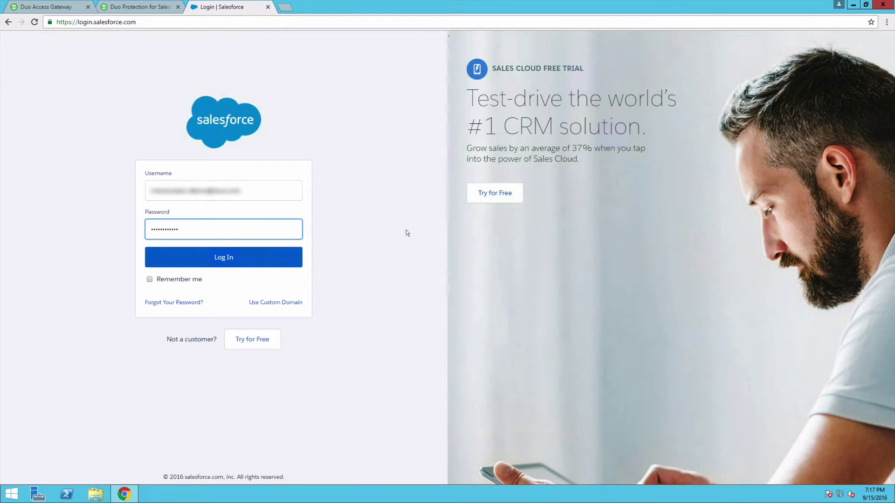
key(Return)
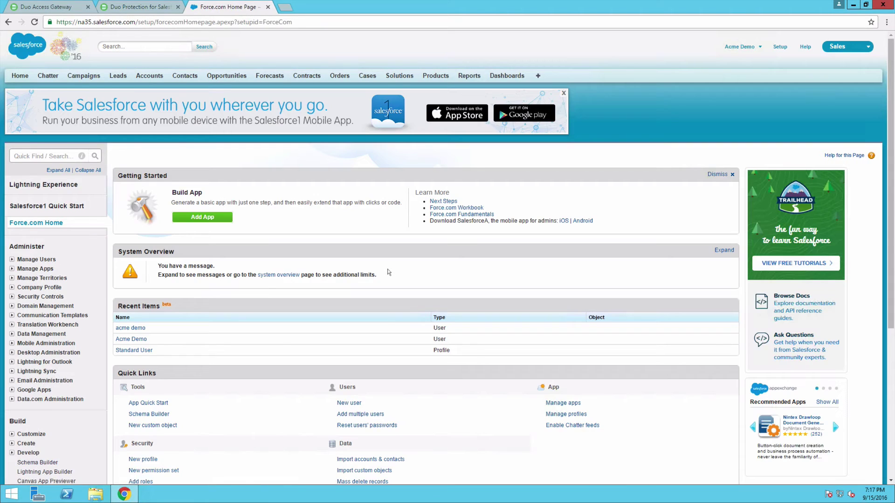
click(46, 306)
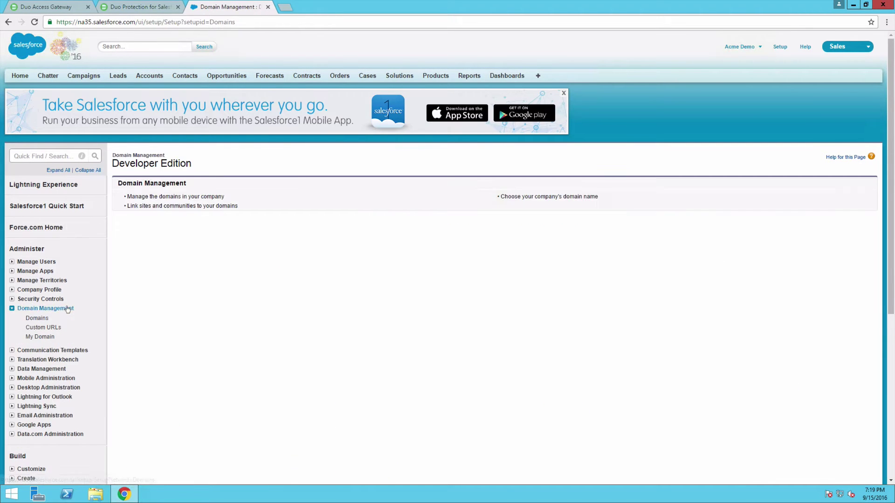
On My Domain, check duovideodemo availability, accept the terms, and register the domain.
click(50, 337)
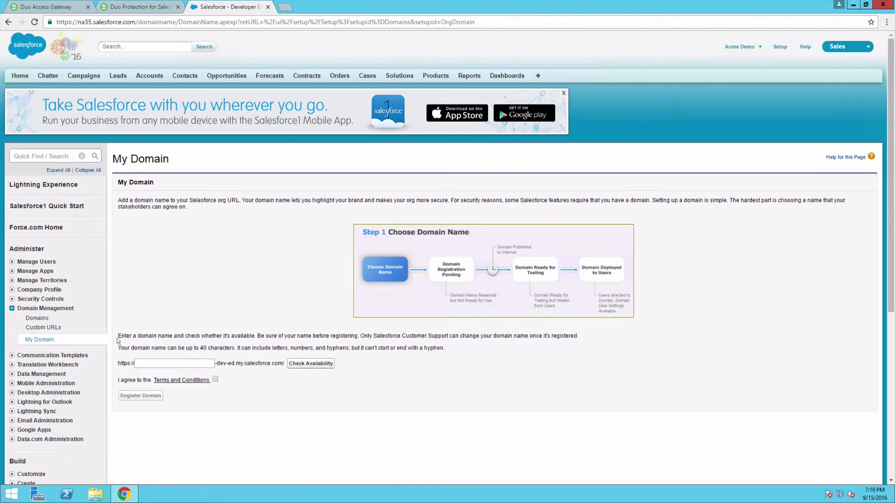
click(156, 362)
text(duovideodemo)
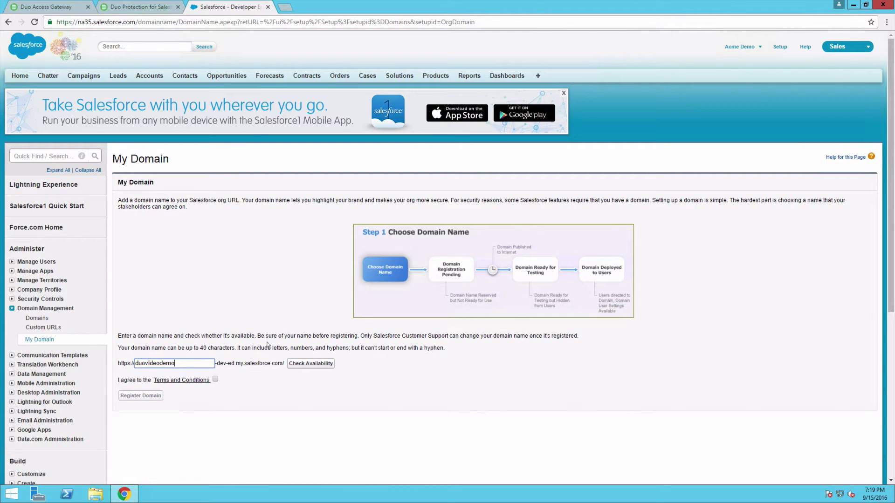
click(306, 364)
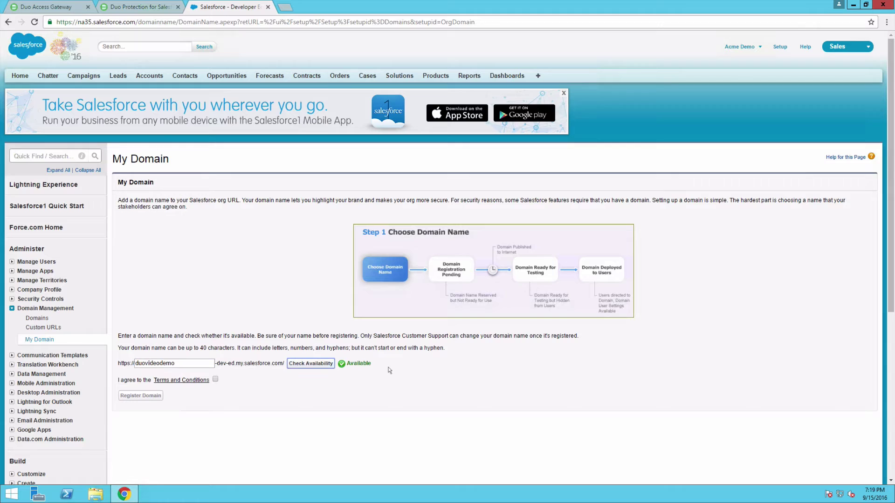
click(215, 380)
click(158, 396)
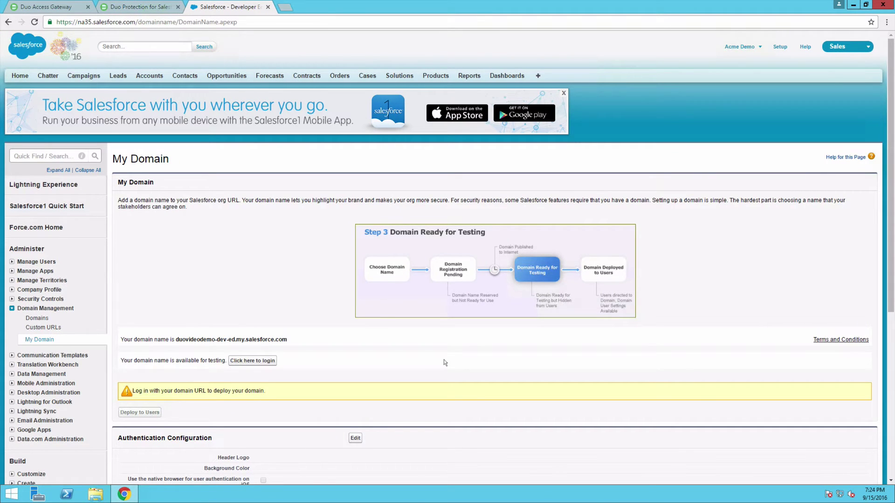
Test-login through duovideodemo-dev-ed.my.salesforce.com, then confirm deploying it to all users.
click(272, 361)
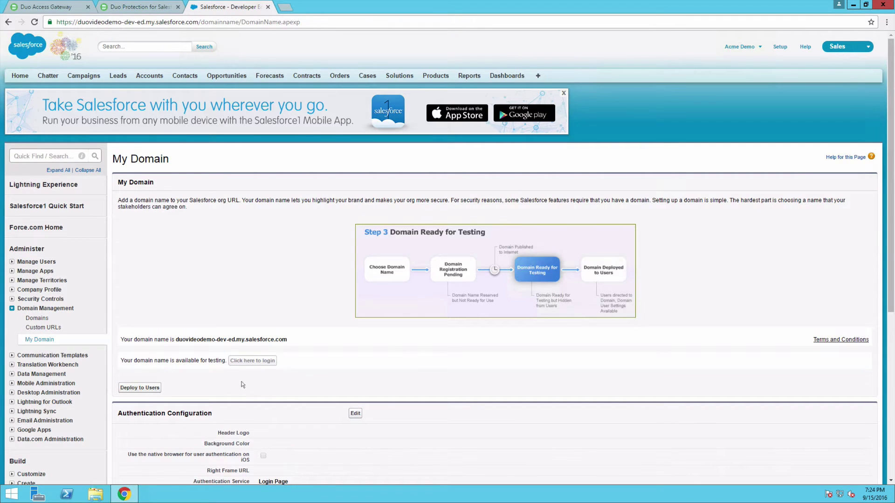
click(155, 389)
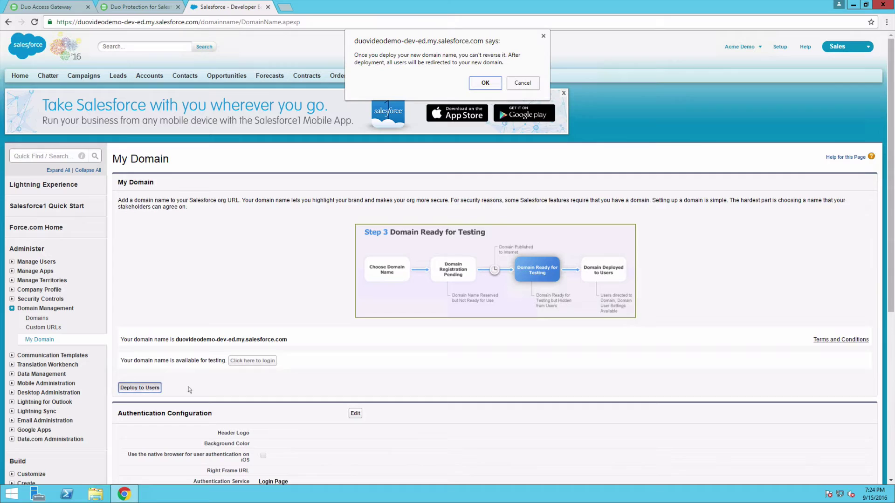
click(495, 86)
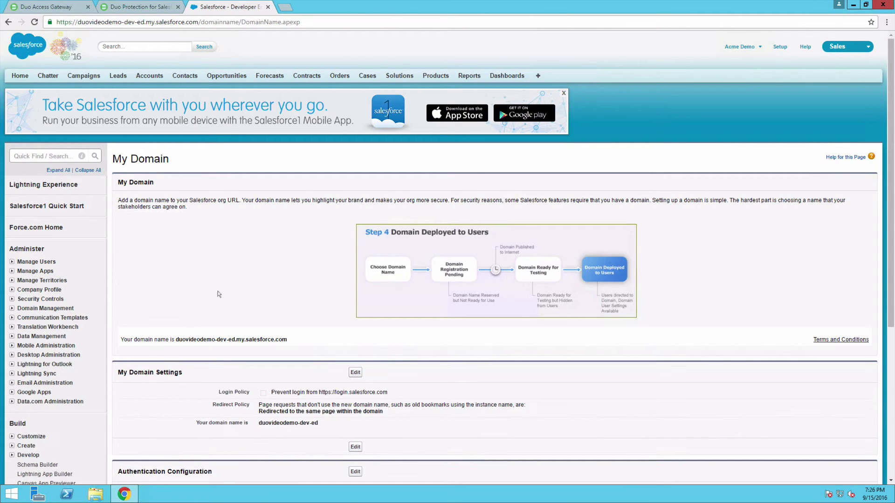
Check SAML Enabled in Security Controls > Single Sign-On Settings and save it.
click(47, 299)
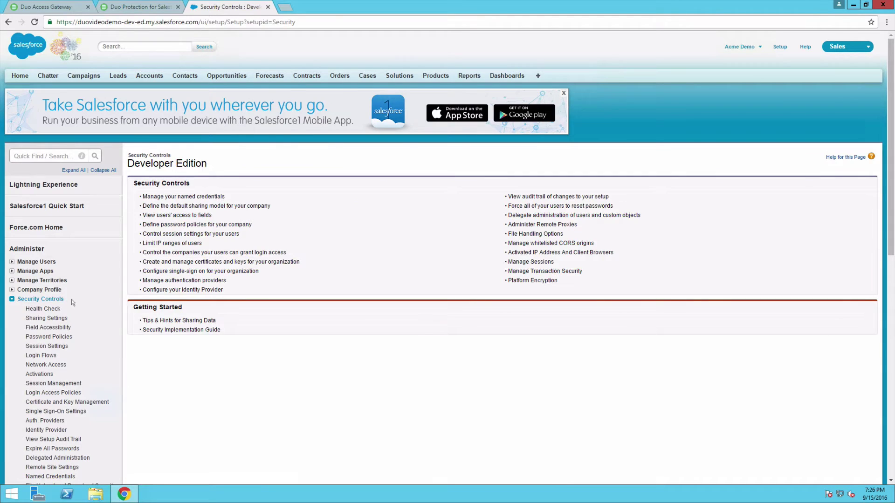
click(85, 412)
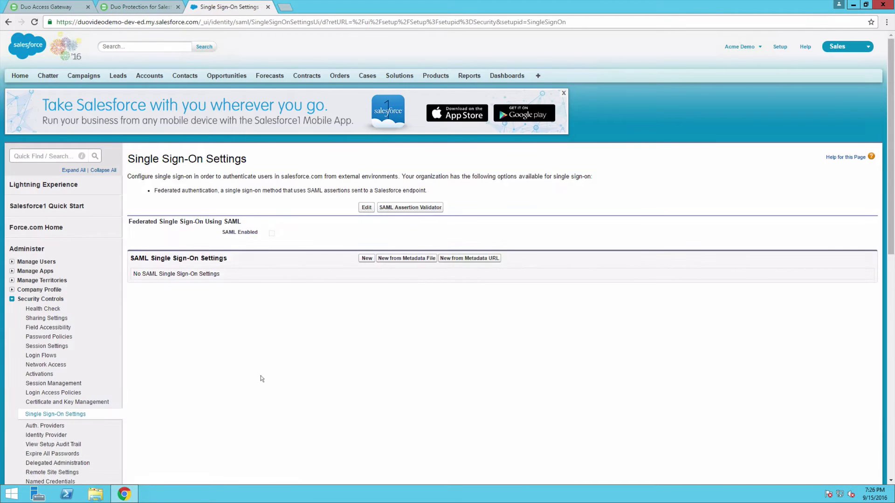
click(366, 207)
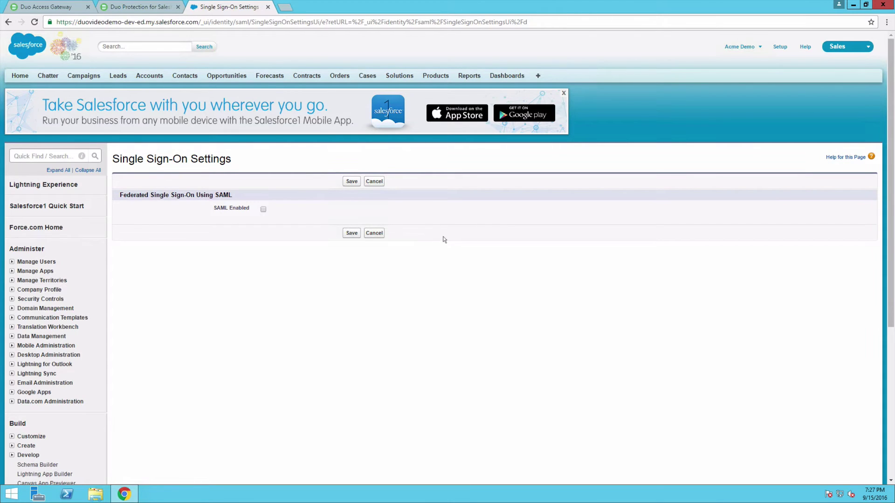
click(263, 209)
click(352, 233)
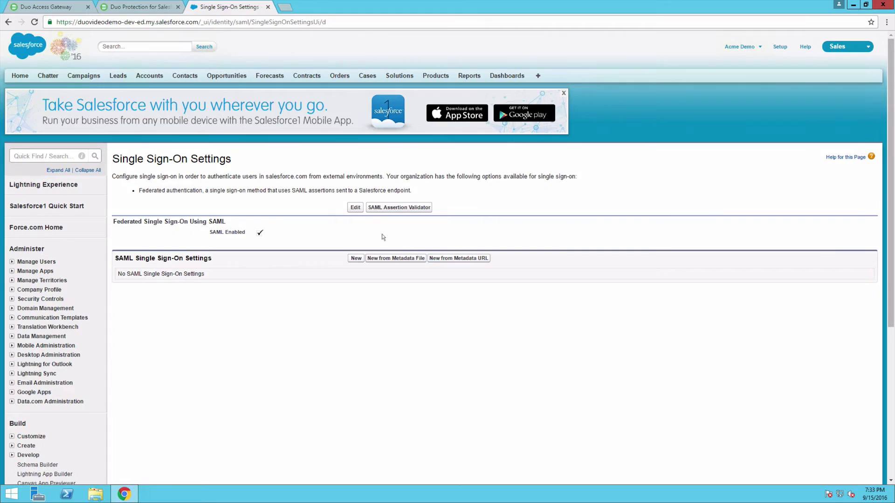
Start a new SAML configuration named 'Duo Access Gateway', with Salesforce and Duo side by side.
click(356, 259)
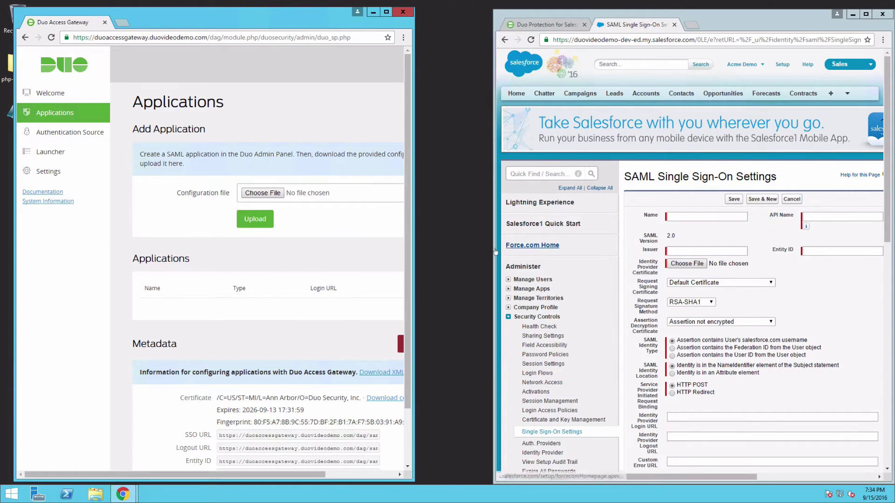
drag(496, 252, 468, 252)
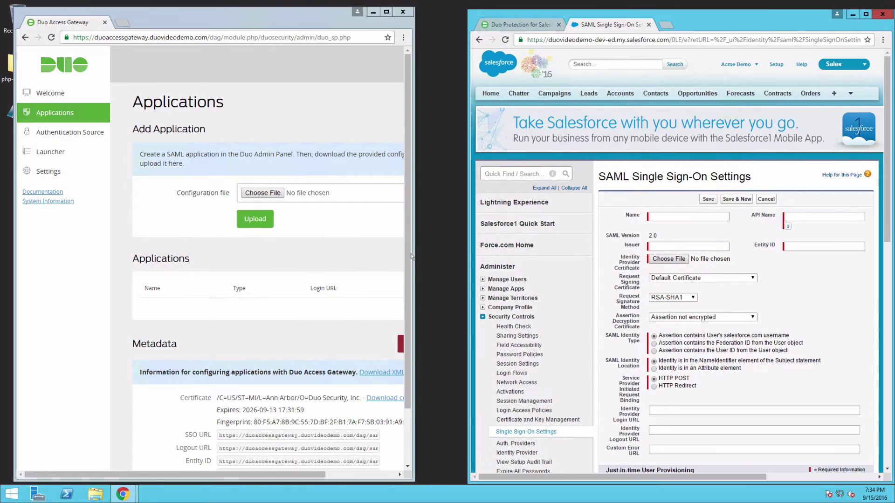
drag(414, 256, 456, 257)
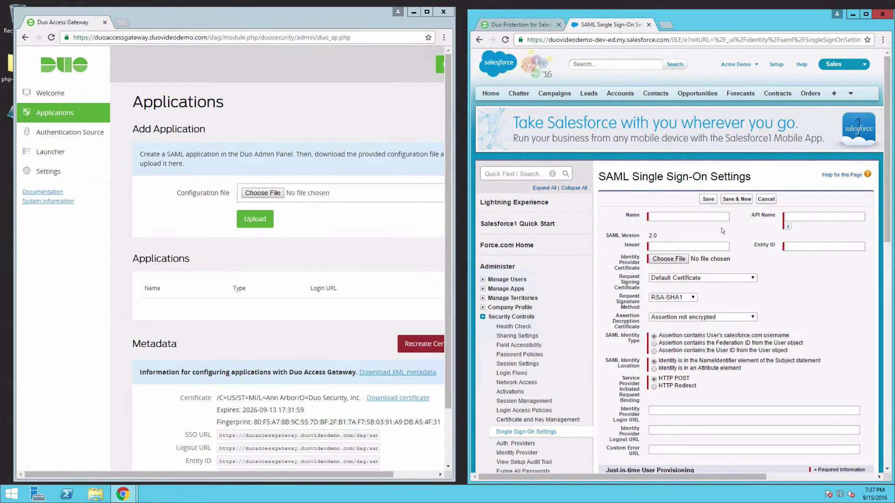
click(720, 218)
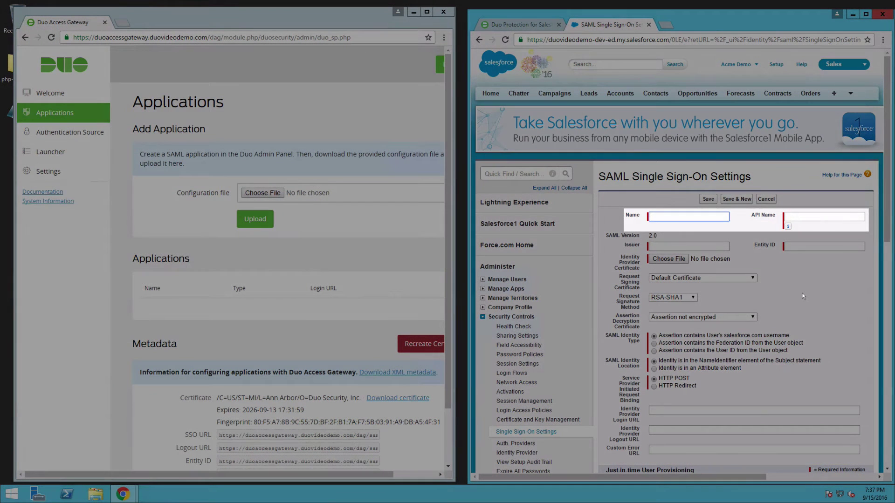
text(Duo Access Gateway)
key(Tab)
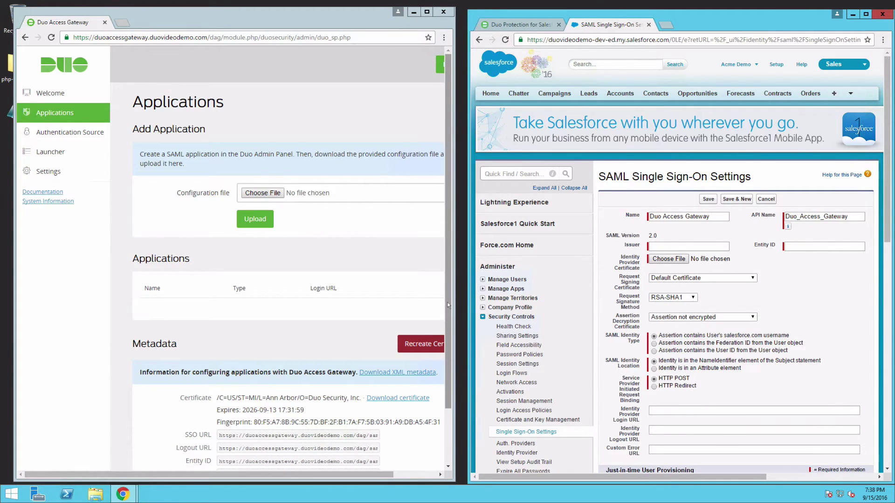
drag(448, 306, 446, 365)
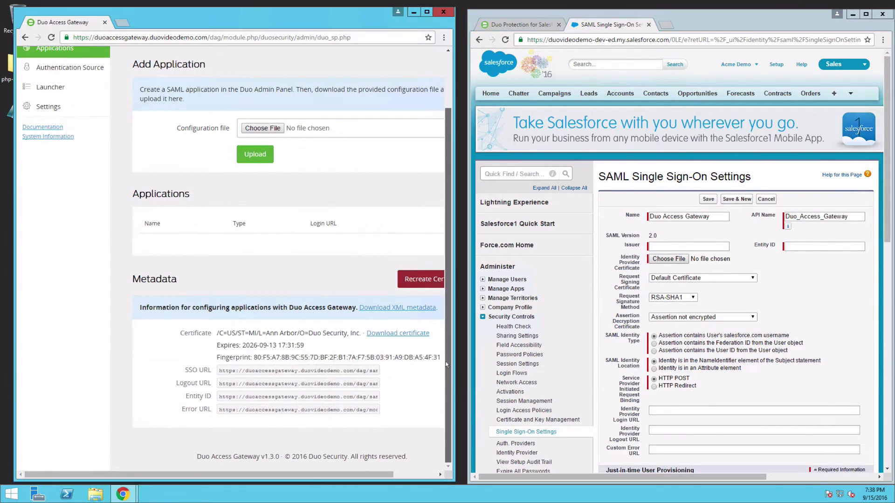
click(365, 397)
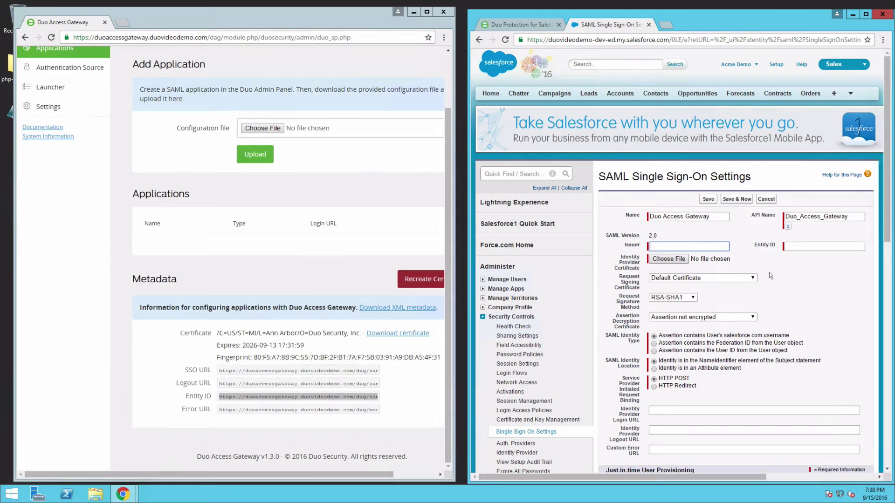
text(https://duoaccessgateway.duovideodemo.com/dag/saml2/idp/metadata.php)
click(812, 250)
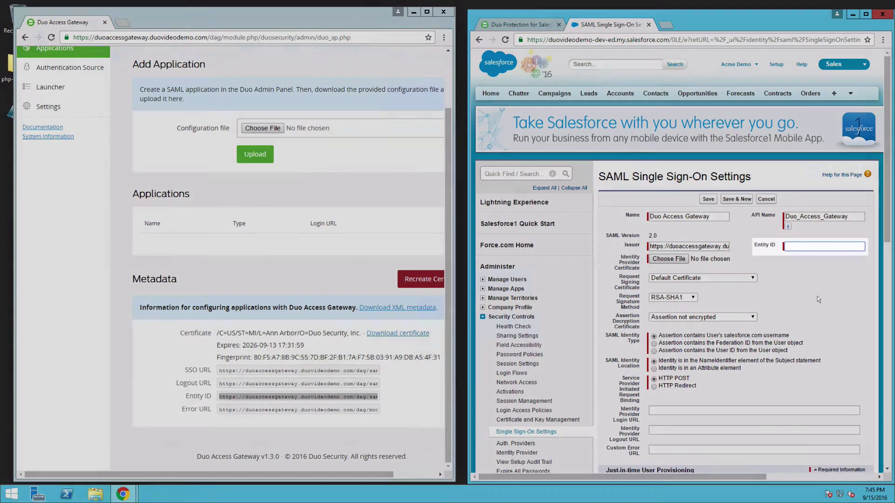
text(https://duovideodemo-dev-ed)
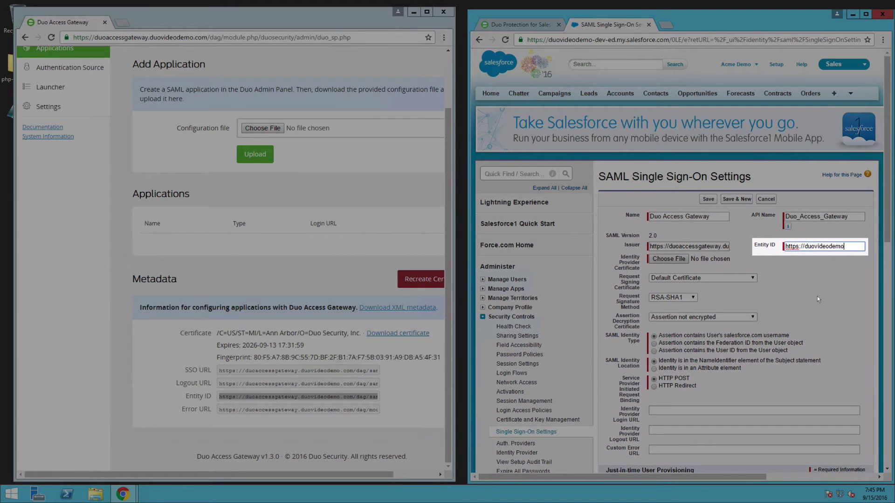
text(.my.salesforce.com)
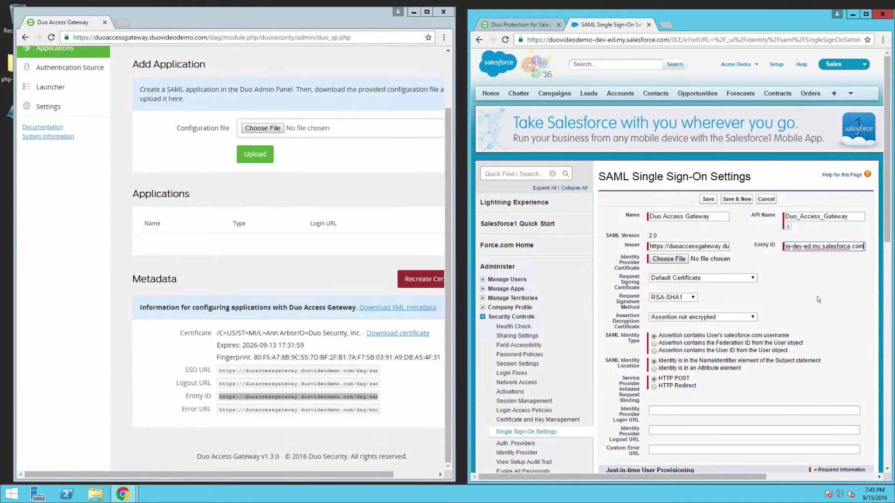
click(819, 299)
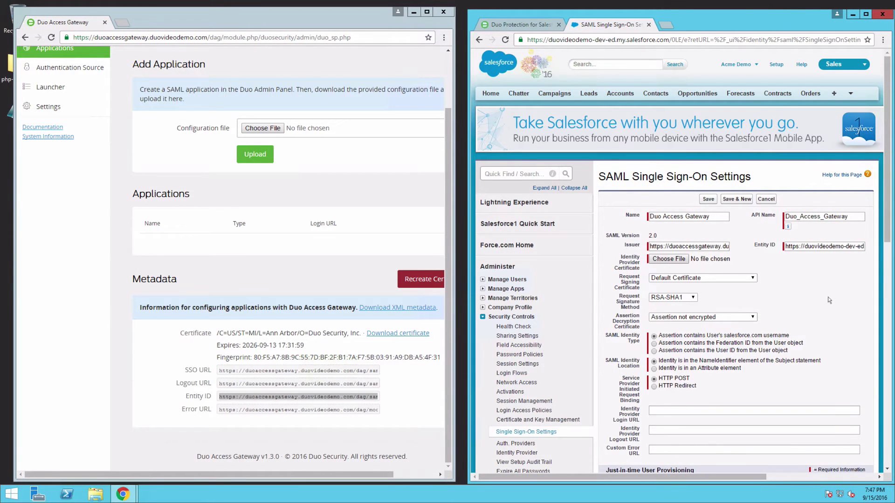
Attach dag.crt from the Desktop as the Identity Provider Certificate.
click(668, 258)
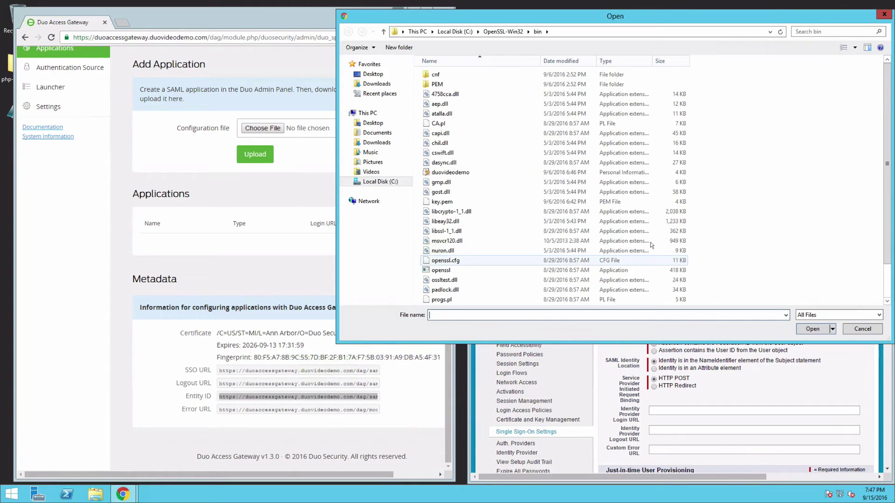
click(395, 75)
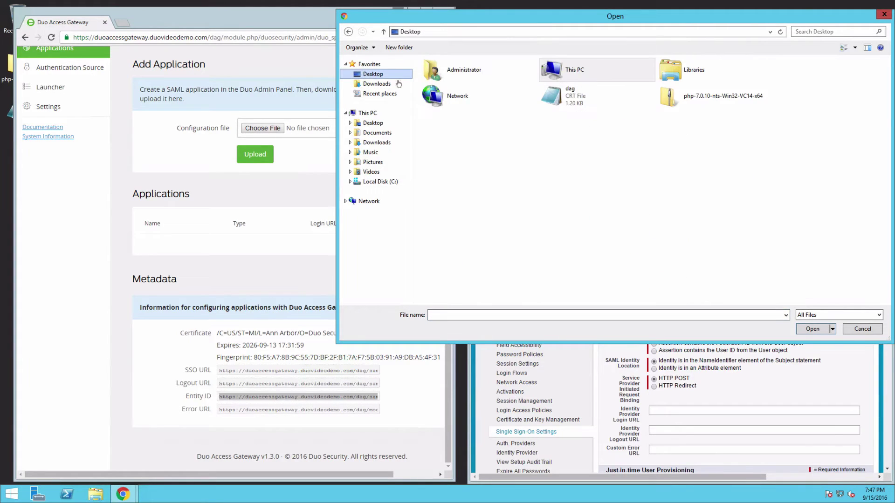
click(598, 102)
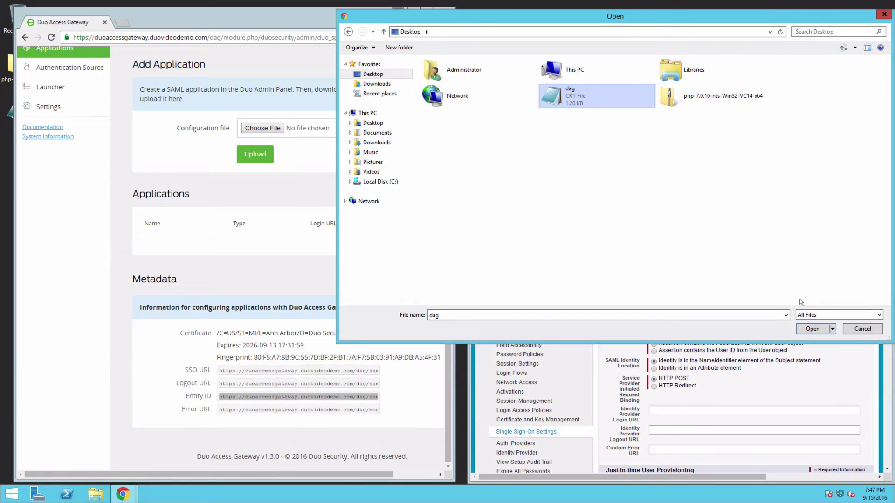
click(819, 332)
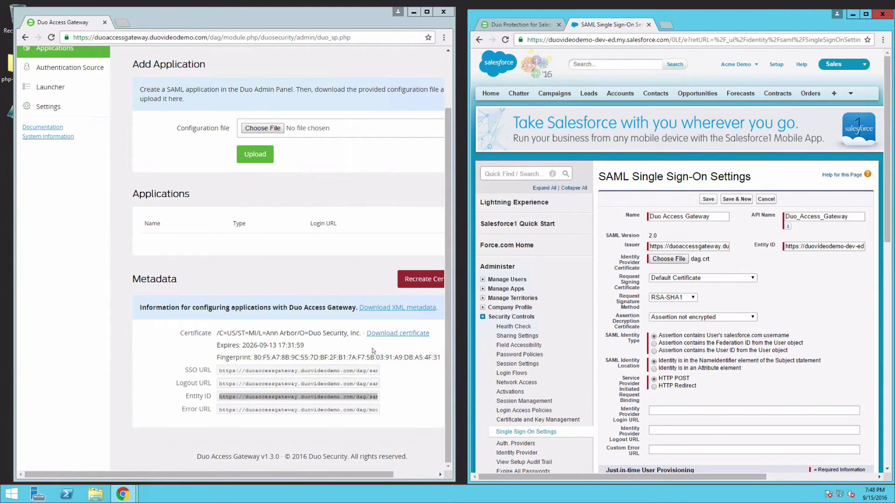
Paste the gateway's SSO URL into the Identity Provider Login URL field.
click(359, 373)
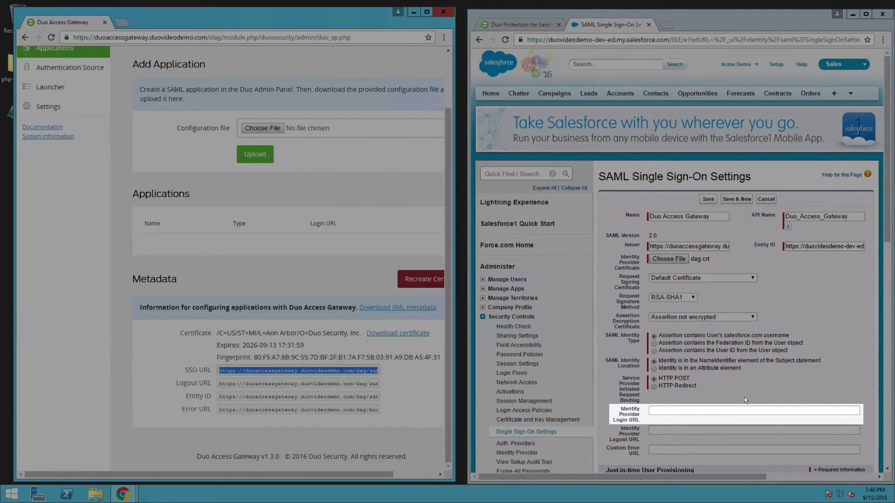
click(746, 410)
text(https://duoaccessgateway.duovideodemo.com/dag/saml2/idp/SSOService.php)
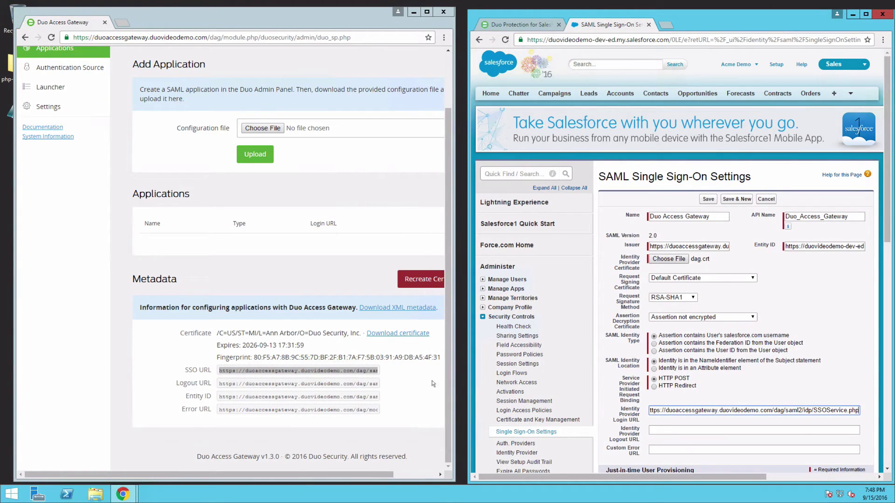
Paste the gateway's Logout URL, switch request binding to HTTP Redirect, and save.
click(376, 384)
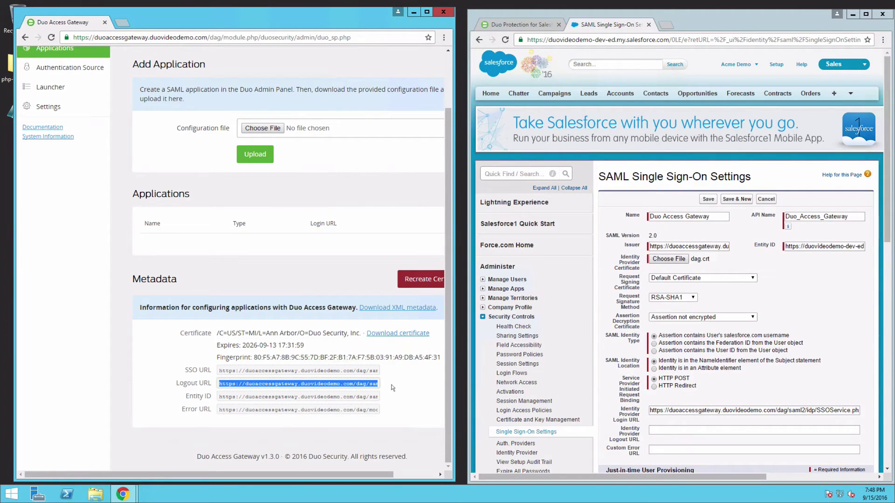
click(657, 430)
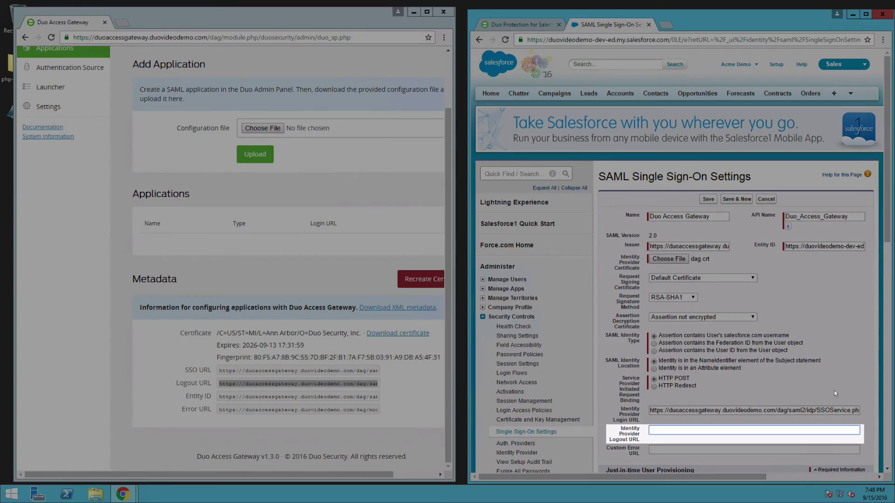
text(https://duoaccessgateway.duovideodemo.com/dag/module.php/duosecurity/logout.php)
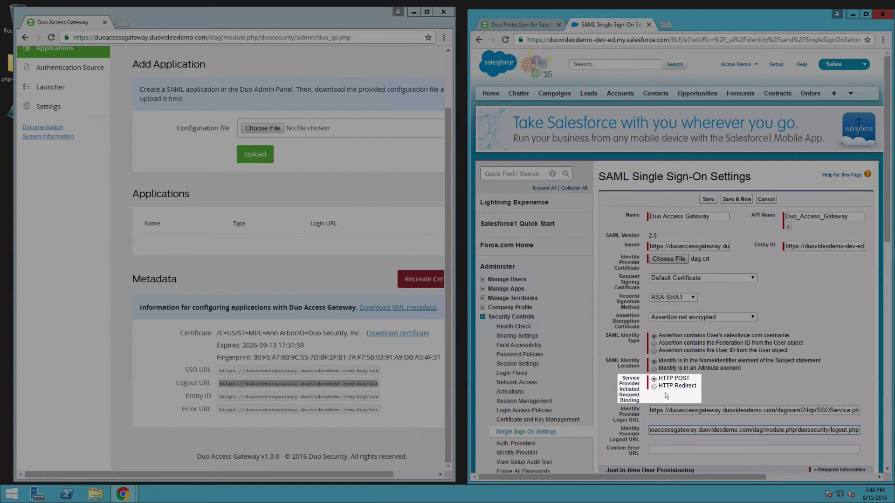
click(654, 387)
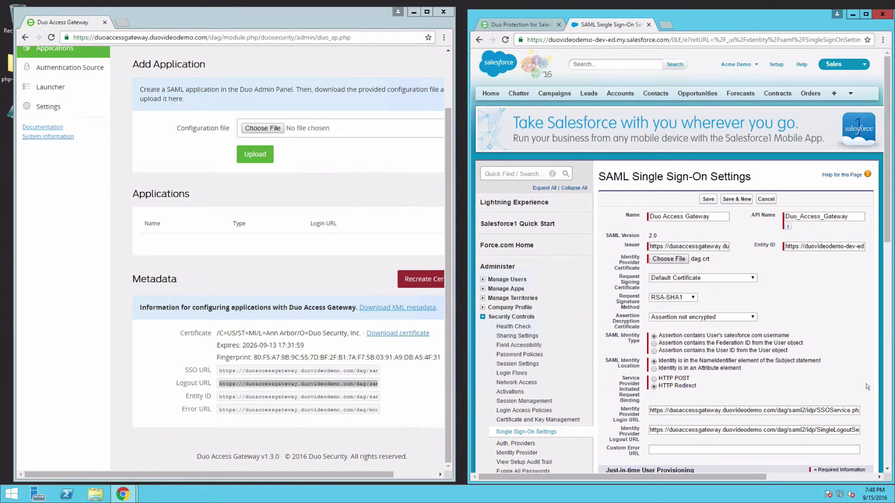
click(709, 200)
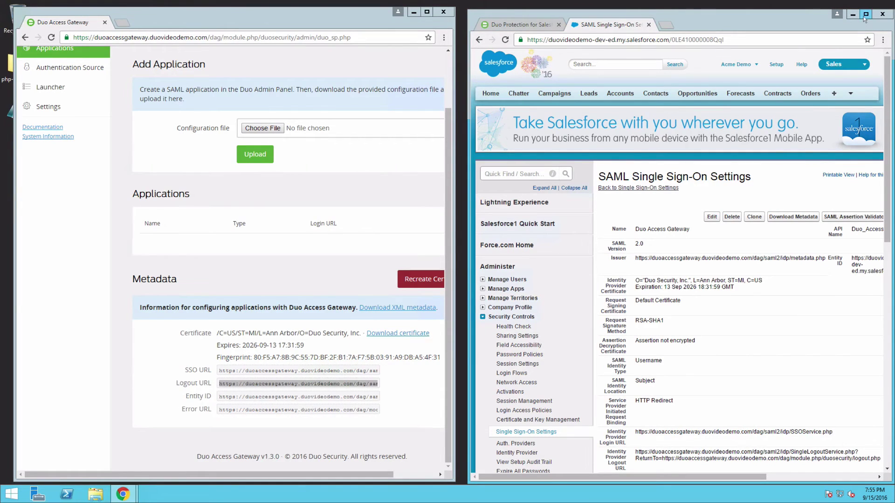
Review the saved Entity ID and Salesforce Login URL full-screen, then go to Domain Management.
click(865, 14)
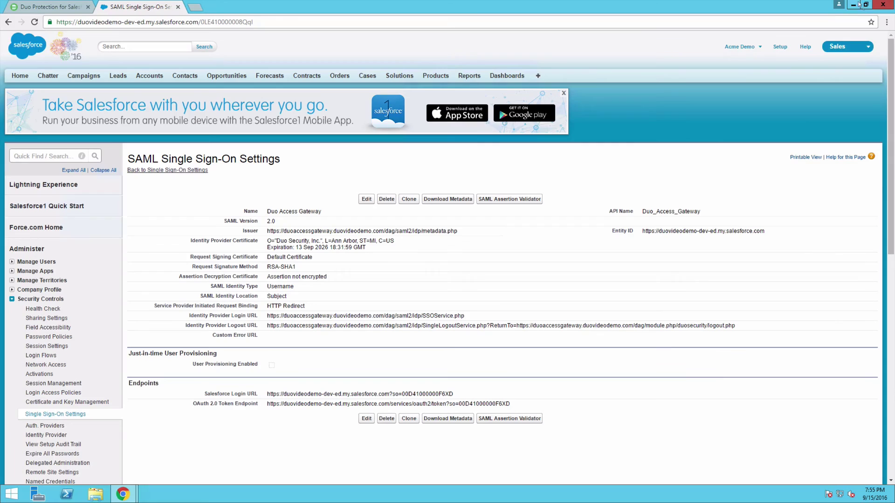
click(865, 5)
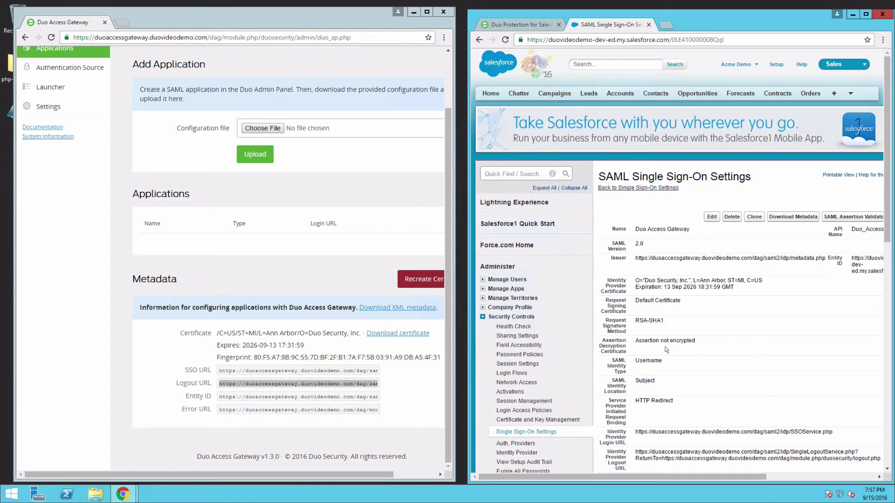
scroll(659, 350, down, 6)
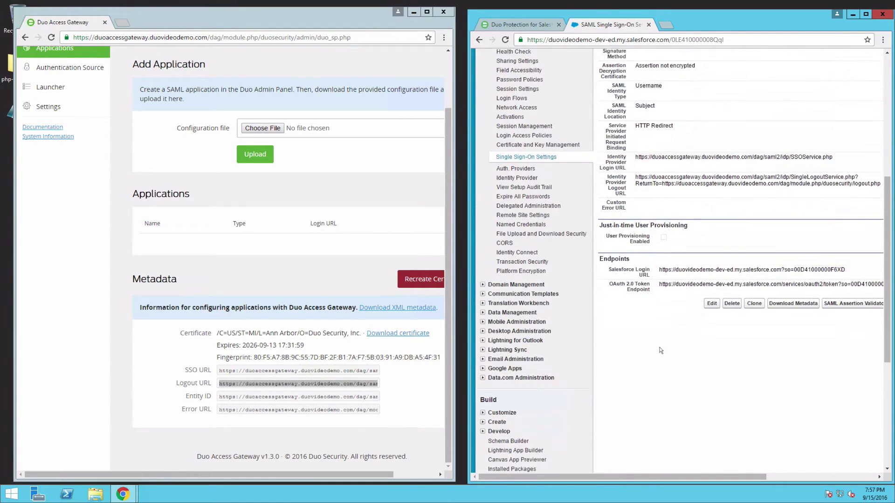
click(528, 278)
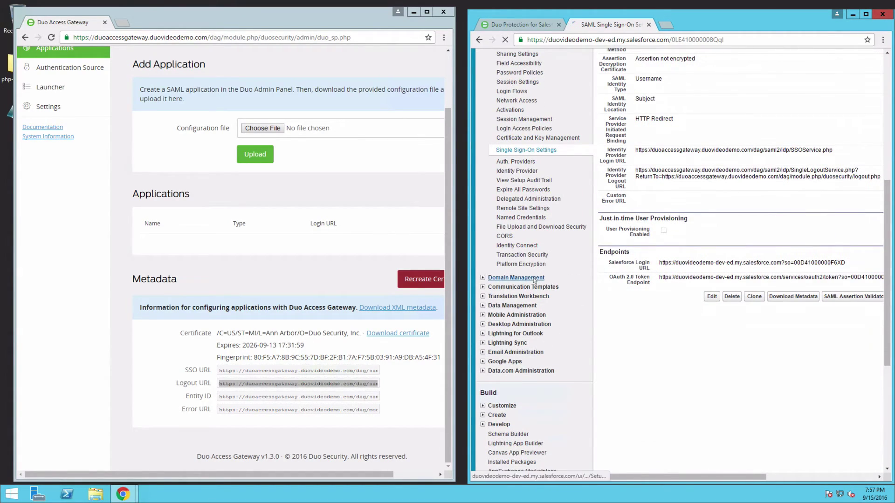
In My Domain's Authentication Configuration, add Duo Access Gateway beside Login Page and save.
click(511, 355)
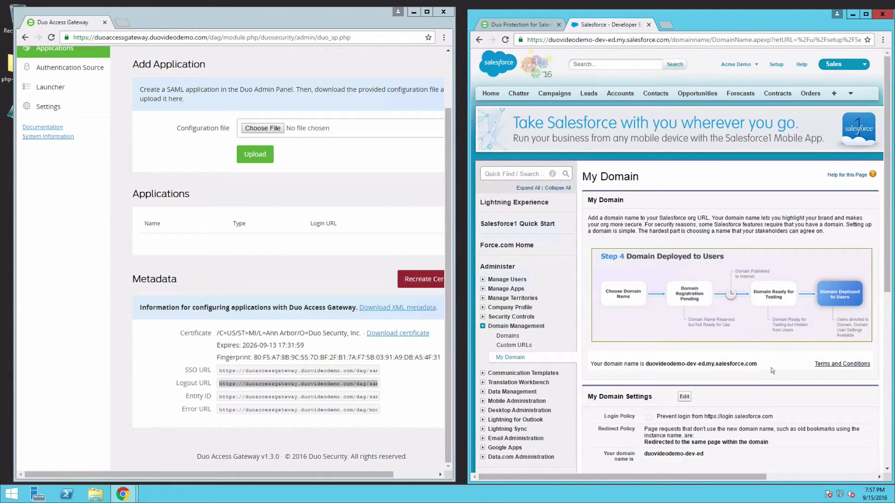
scroll(773, 371, down, 5)
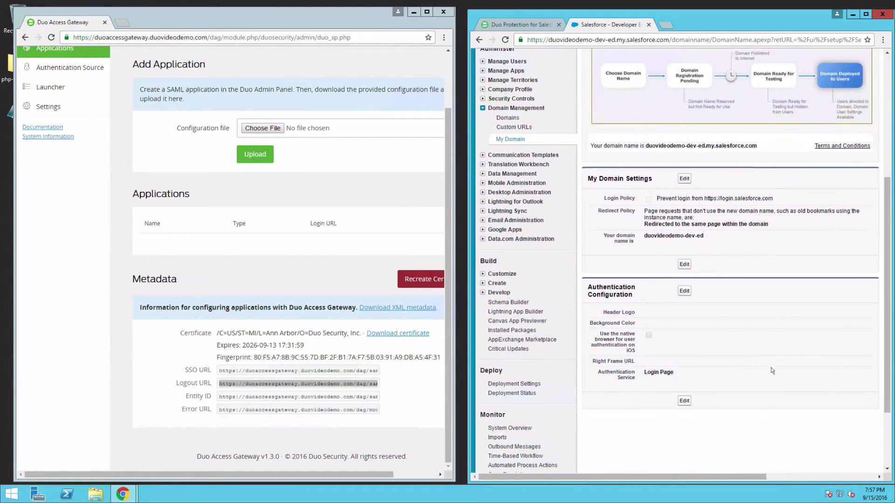
click(685, 290)
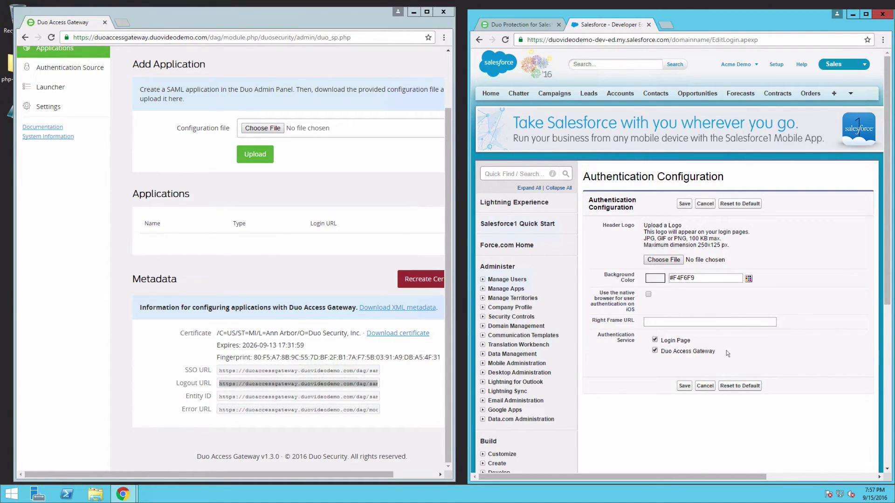
click(684, 386)
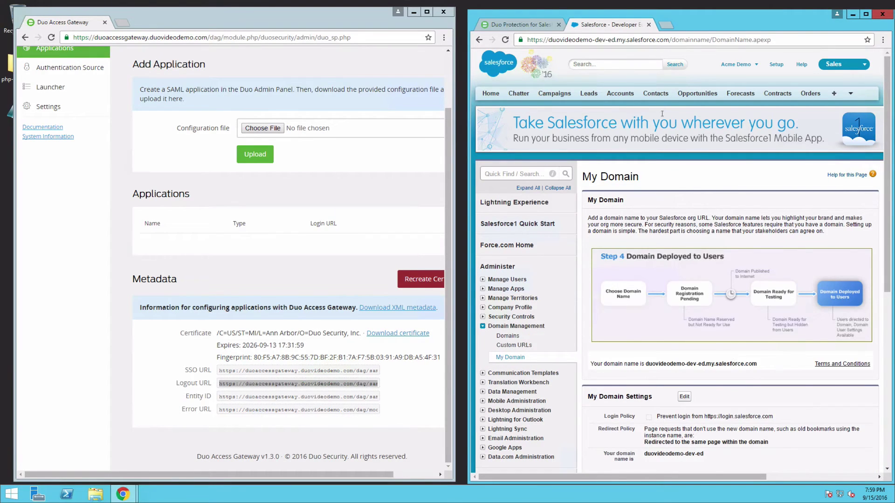
Sign in to the Duo Admin Panel in a new tab with the admin e-mail, password and Duo Push.
click(665, 25)
text(admin.duosecuri)
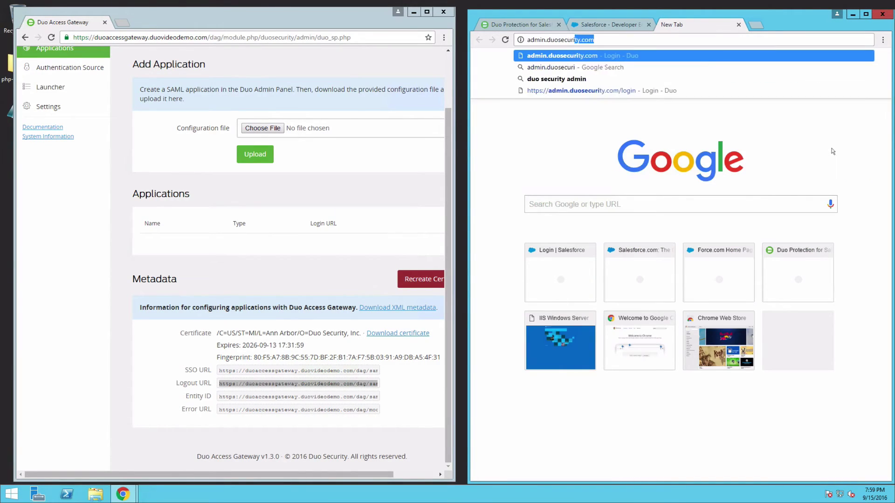
key(Return)
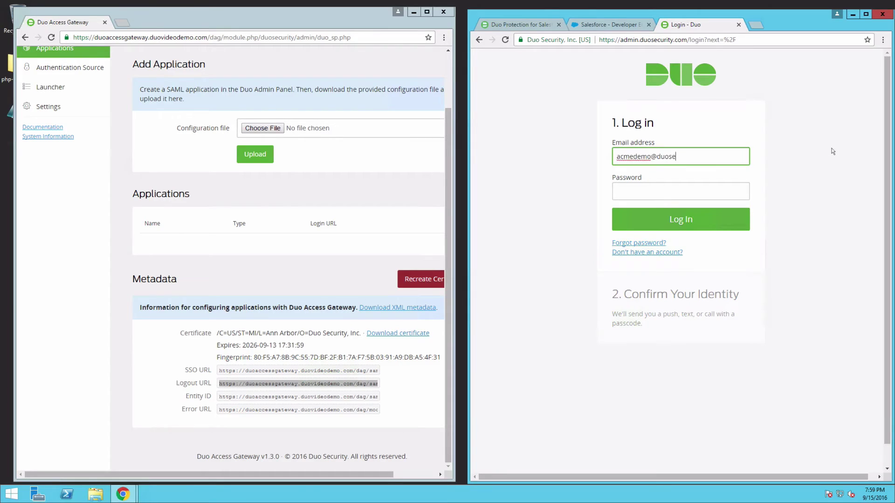
key(Tab)
key(ctrl+v)
click(755, 220)
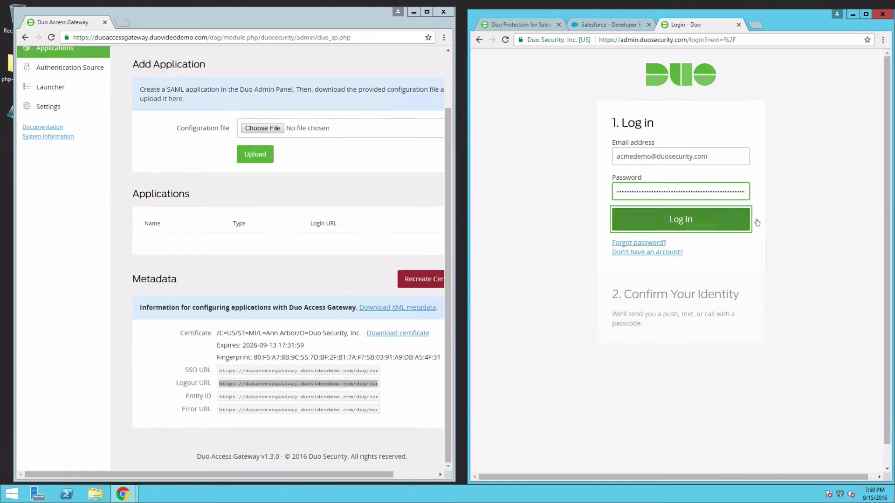
click(639, 237)
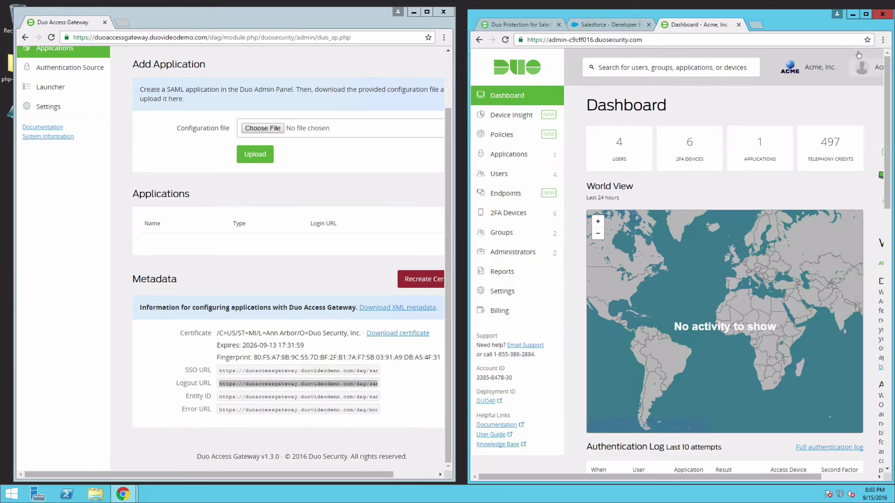
click(865, 13)
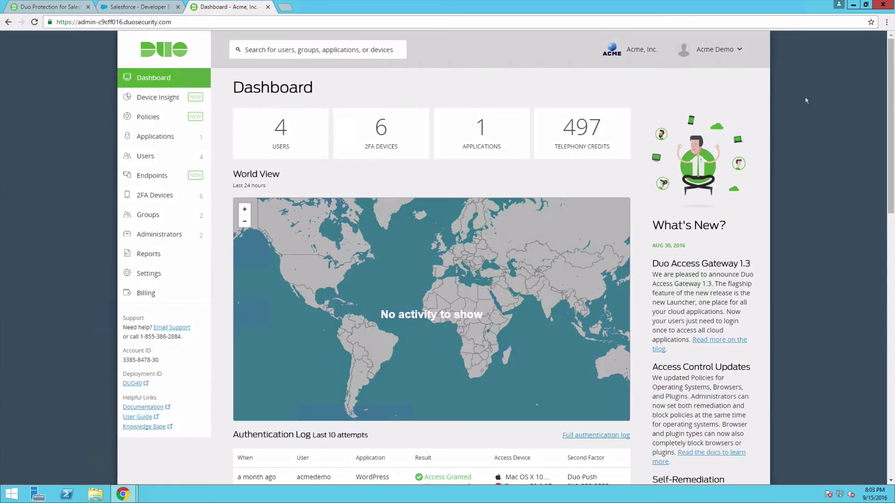
Under Applications, search 'saml salesforce' and protect the SAML - Salesforce application.
click(177, 137)
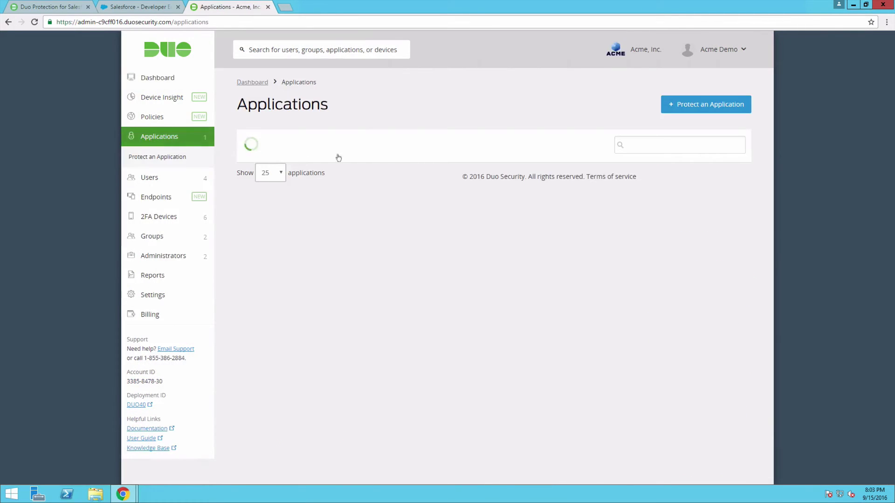
click(741, 112)
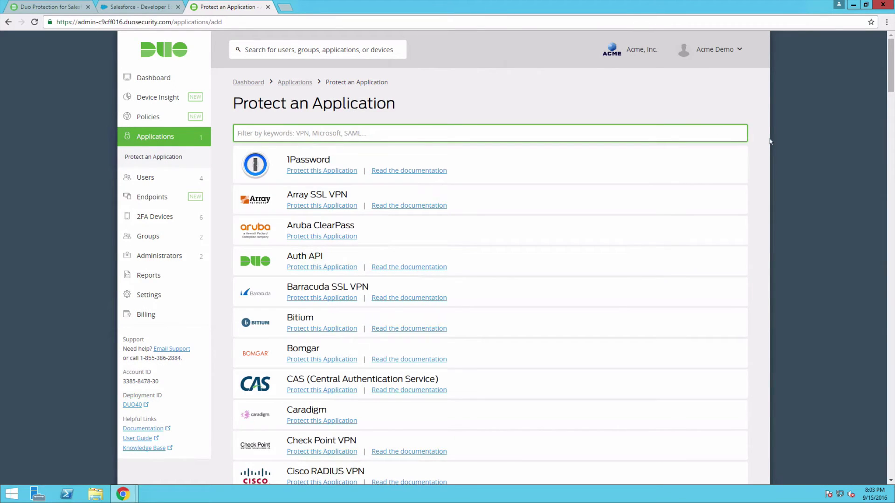
text(saml salesfor)
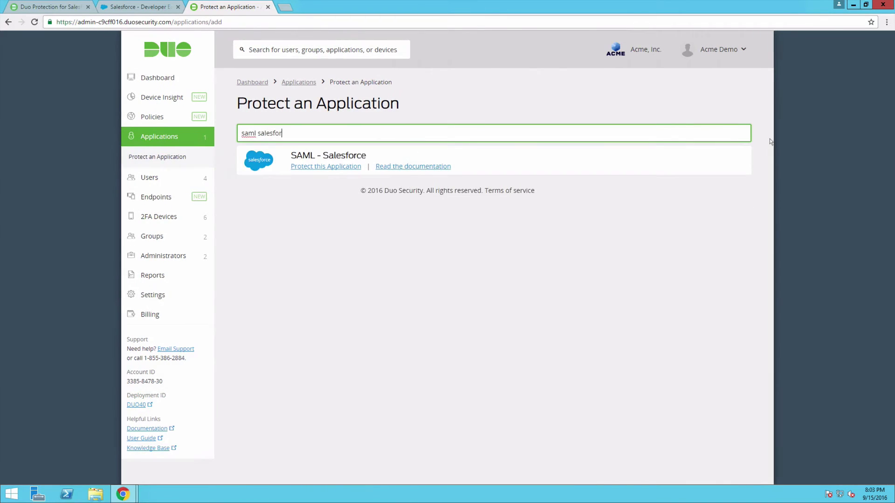
text(ce)
click(354, 169)
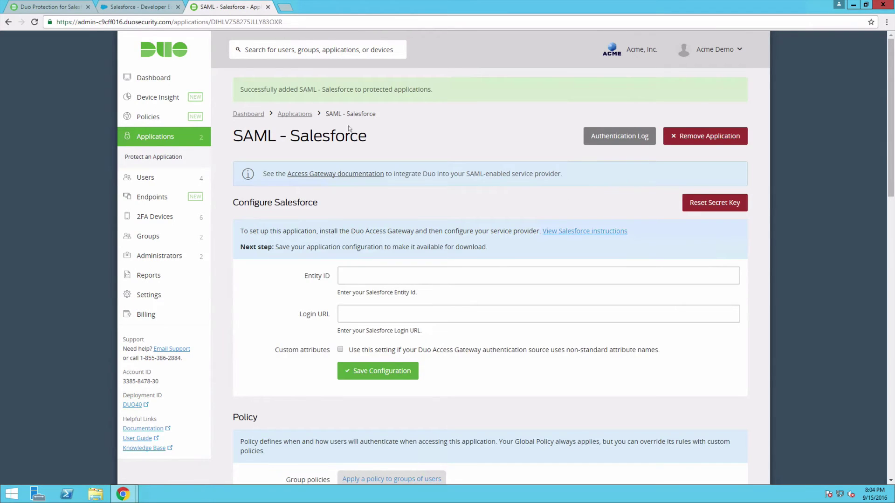
Copy the Entity ID from Salesforce's Duo Access Gateway SAML configuration into Duo's Entity ID field.
key(ctrl+shift+Tab)
click(55, 299)
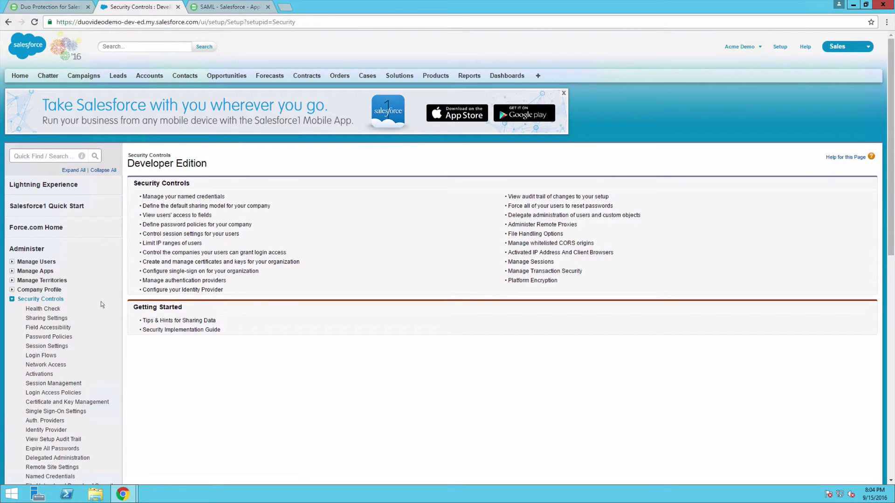
click(55, 411)
click(195, 283)
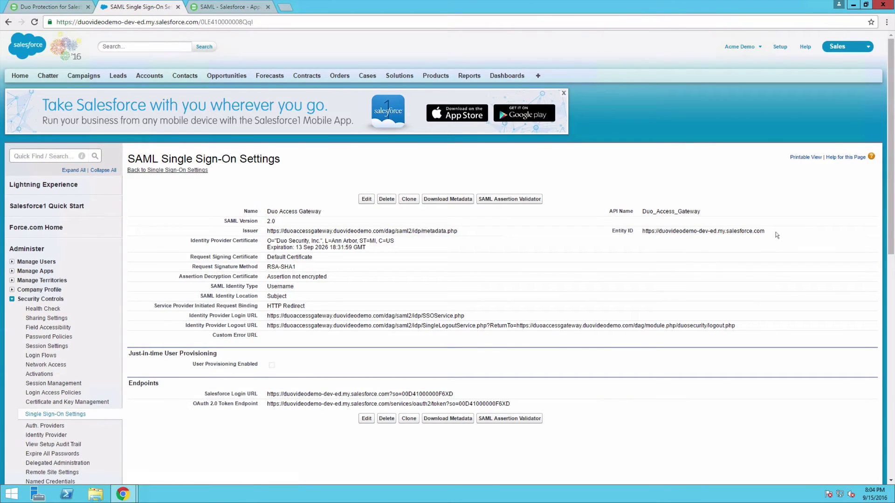
drag(777, 235, 640, 233)
key(ctrl+c)
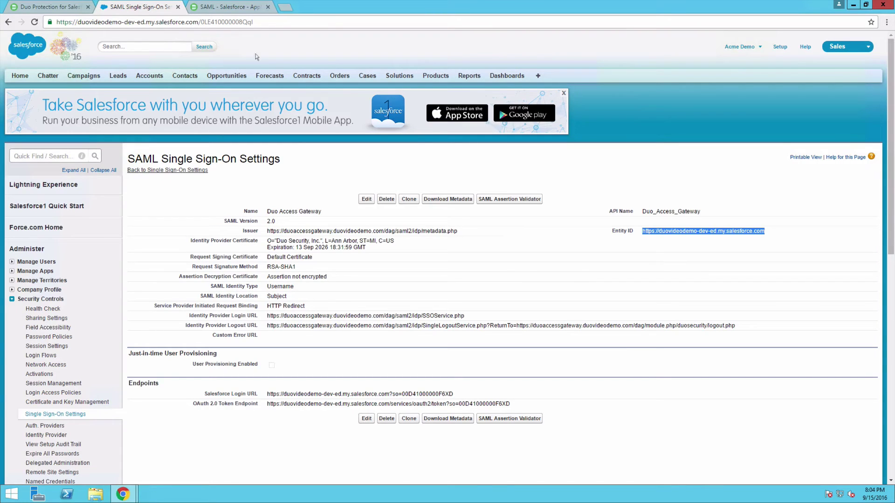
click(235, 8)
click(434, 275)
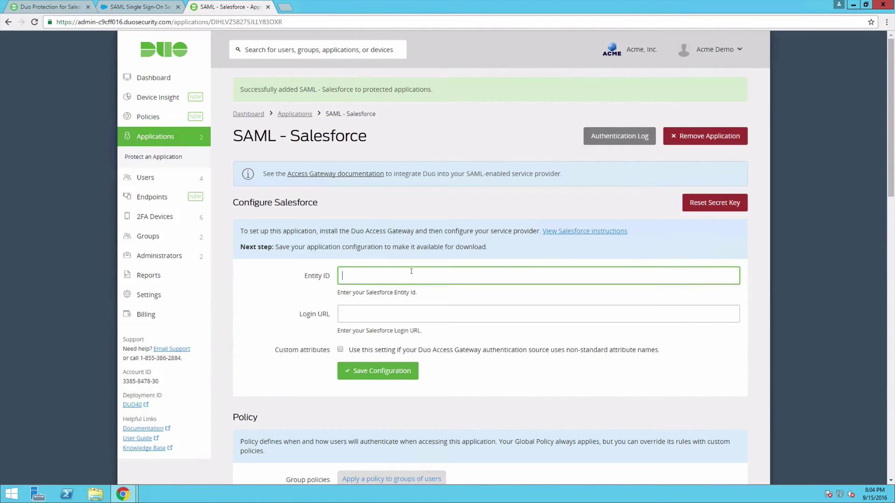
key(ctrl+v)
Copy the Salesforce Login URL into Duo's Login URL field and save the configuration.
click(154, 7)
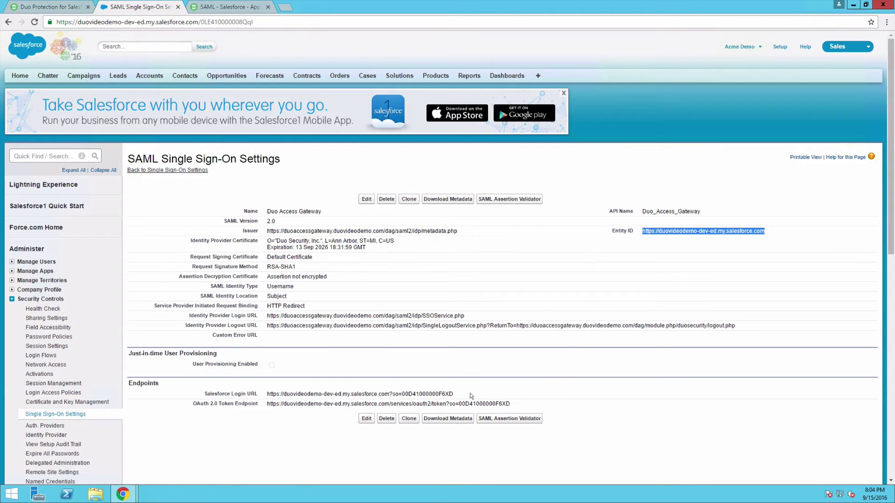
drag(471, 394, 267, 394)
key(ctrl+c)
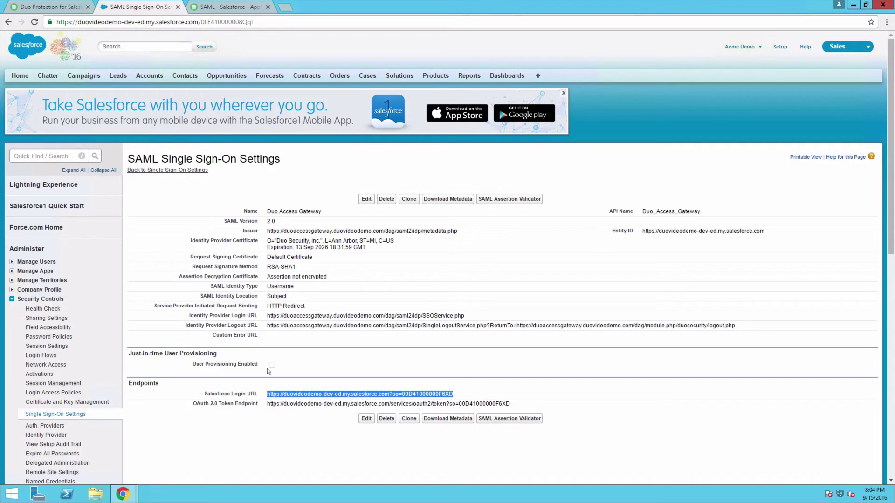
click(223, 7)
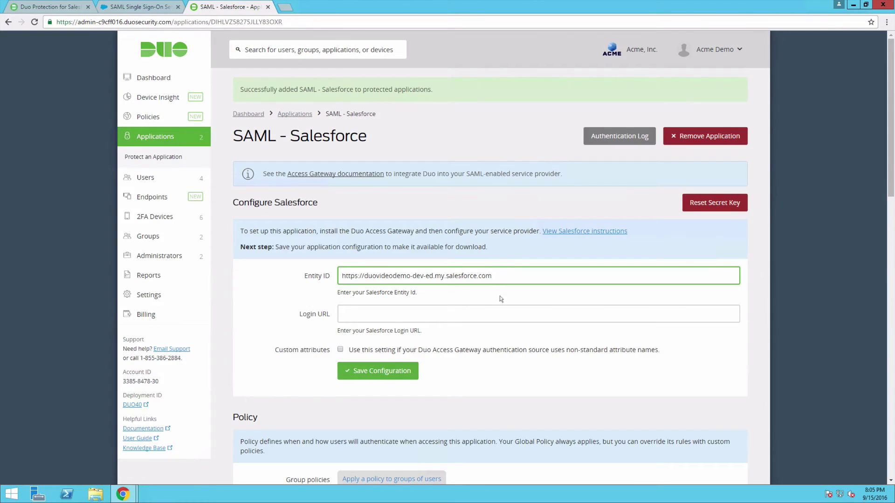
click(504, 312)
key(ctrl+v)
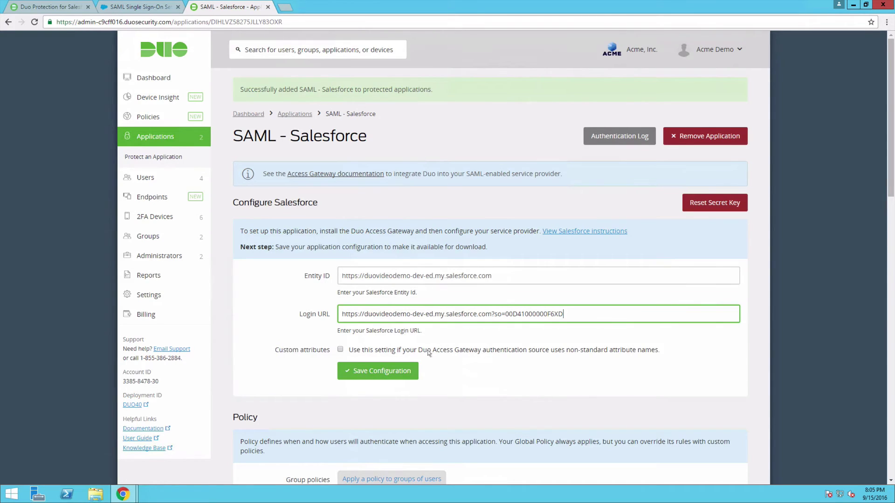
click(404, 370)
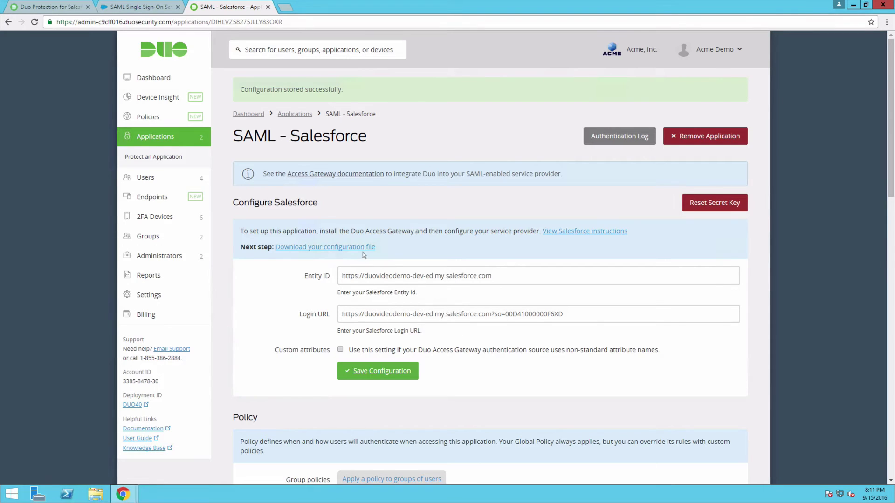
Download the SAML - Salesforce.json configuration file and dismiss the download notice.
click(363, 248)
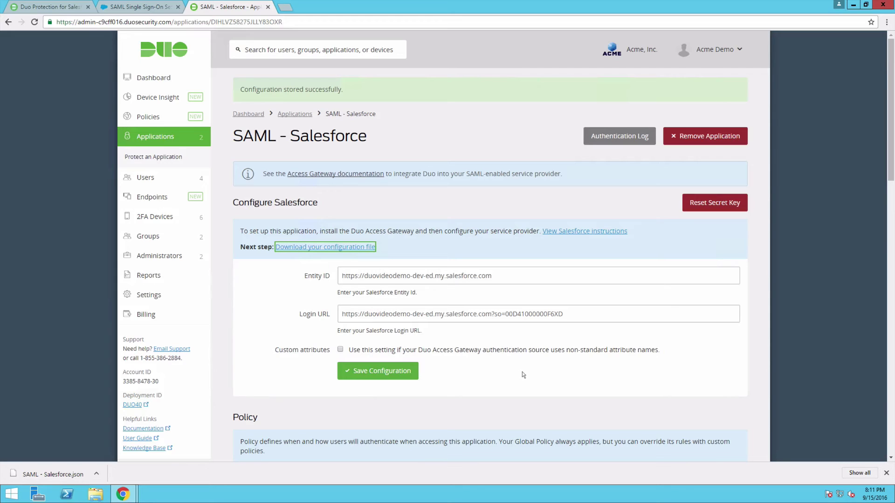
click(886, 473)
In the Duo Access Gateway admin, choose SAML - Salesforce.json from Downloads as the application configuration file.
mouse_move(119, 494)
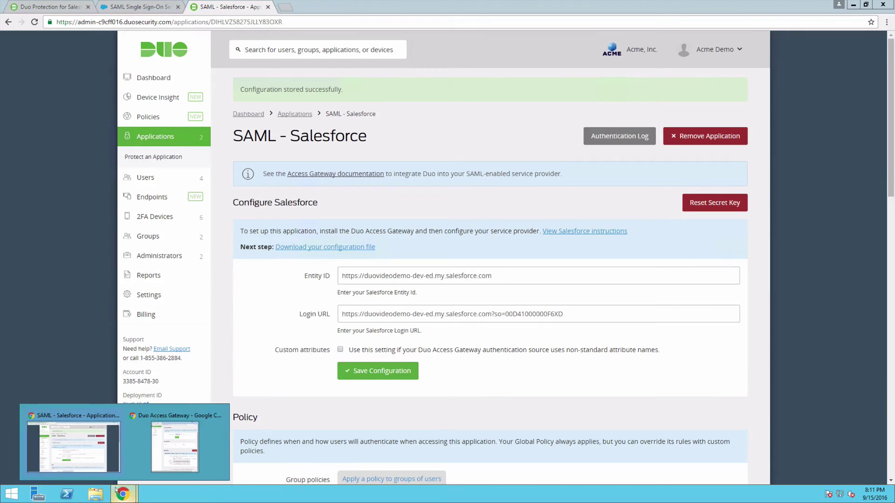
click(166, 461)
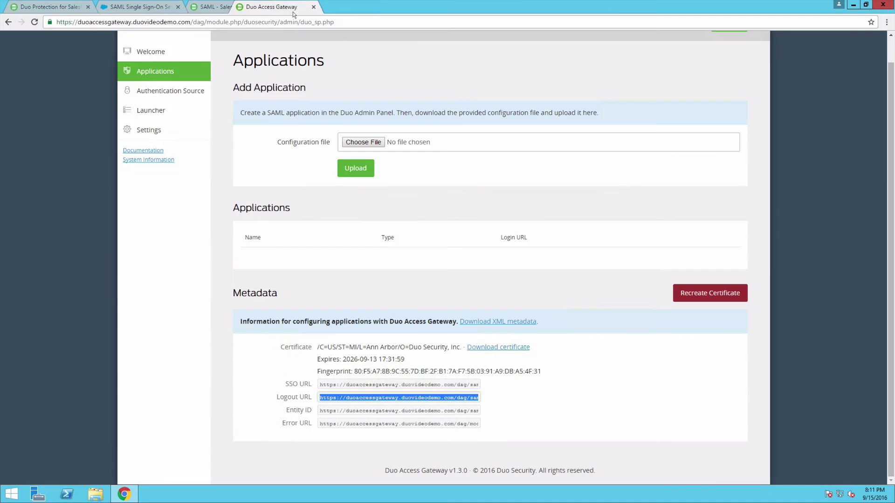
click(522, 207)
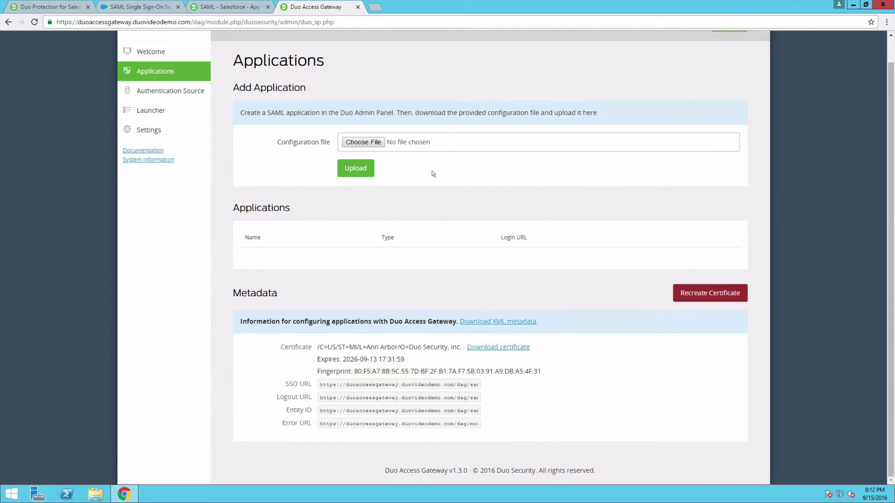
click(382, 143)
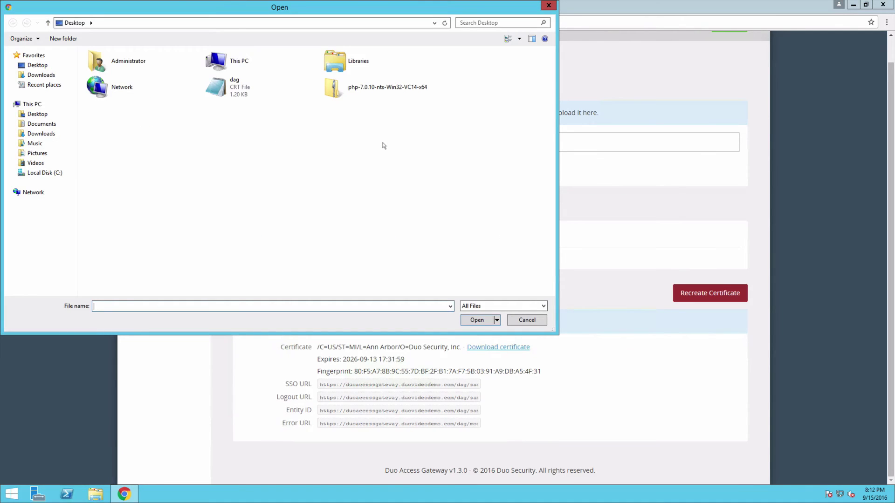
click(74, 135)
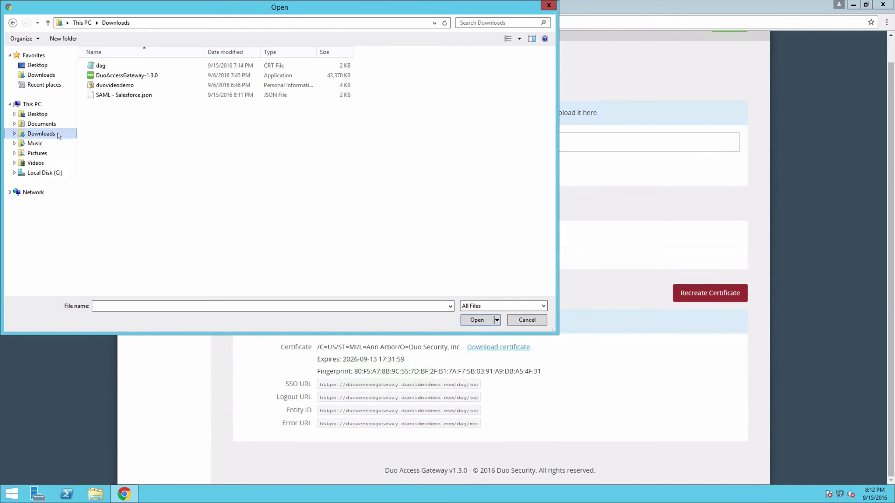
click(138, 97)
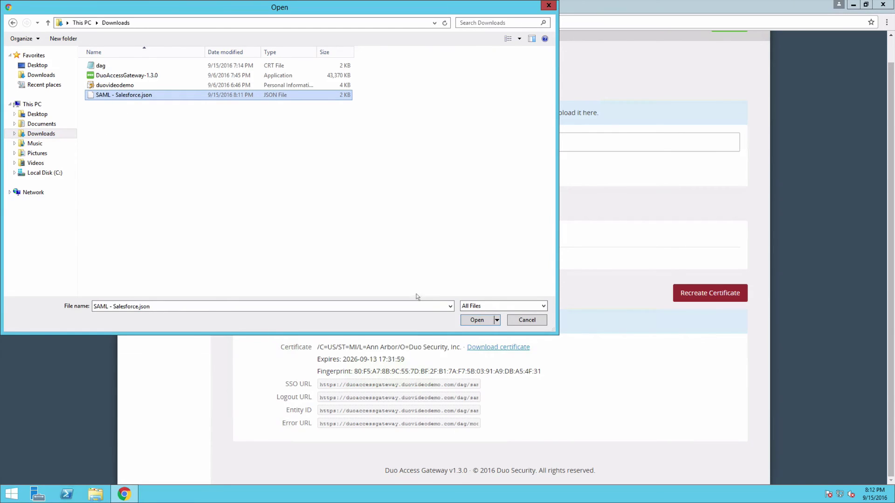
click(476, 321)
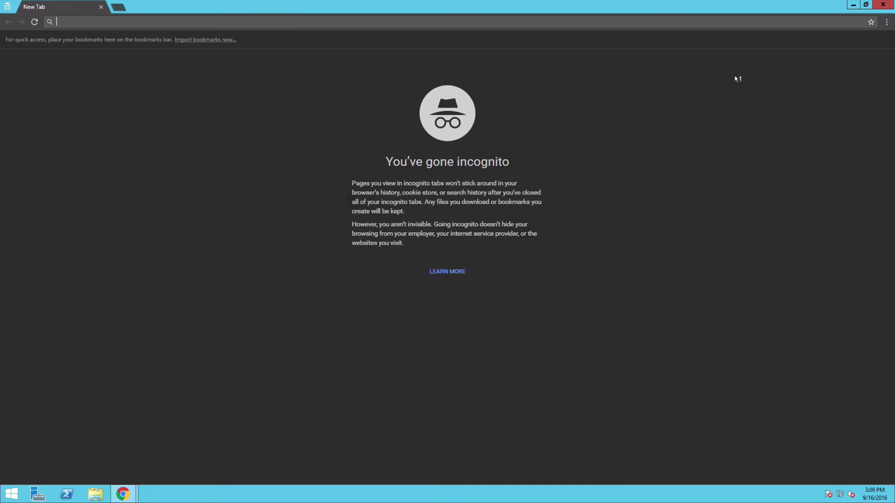
Load the duovideodemo-dev-ed.my.salesforce.com login page in an incognito window.
text(https://duovideodemo-dev-ed.my.salesforce.com/)
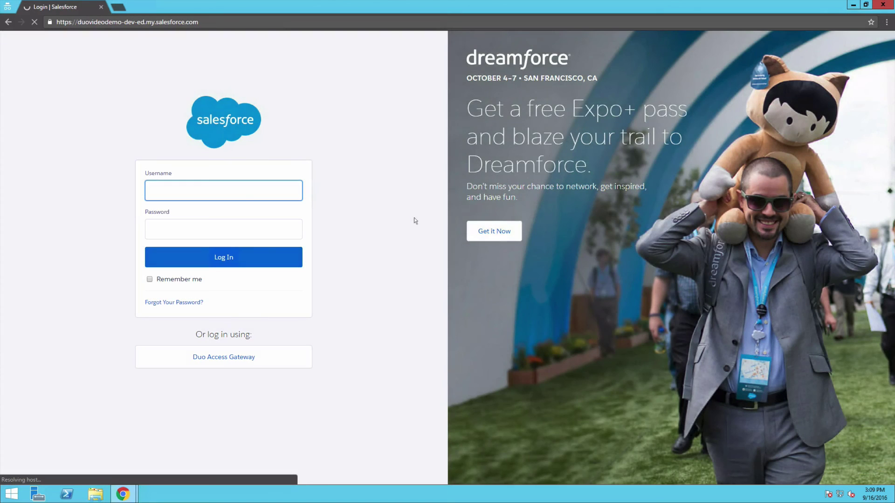
Choose Duo Access Gateway login and submit the demo user's username and password.
click(298, 362)
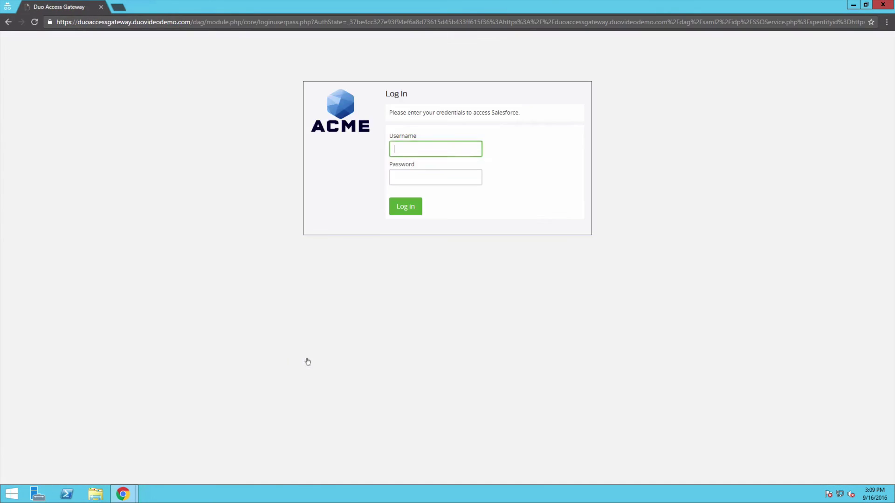
text(acmedemo)
key(Tab)
text(acmedemo)
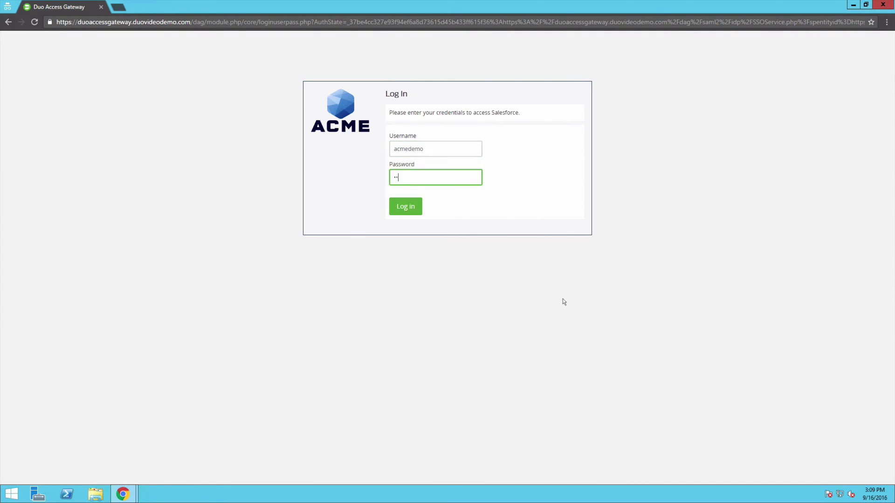
key(Return)
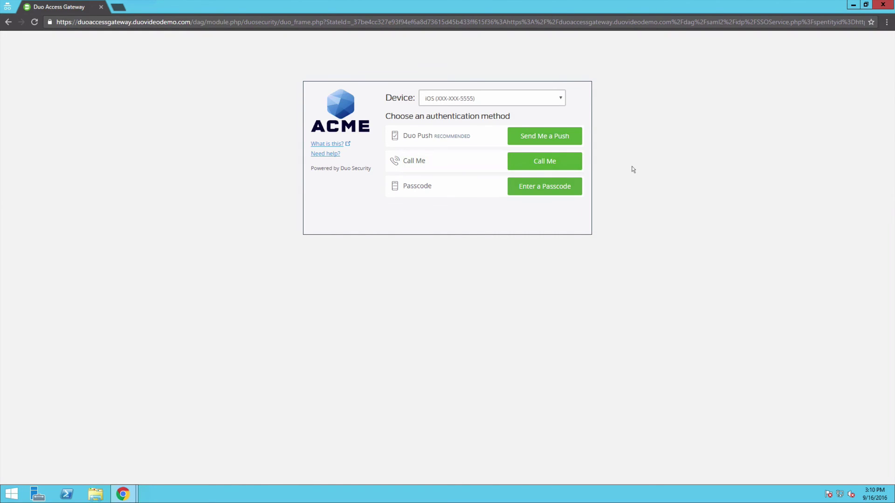
Send a Duo Push login request to the iOS device for approval.
click(576, 144)
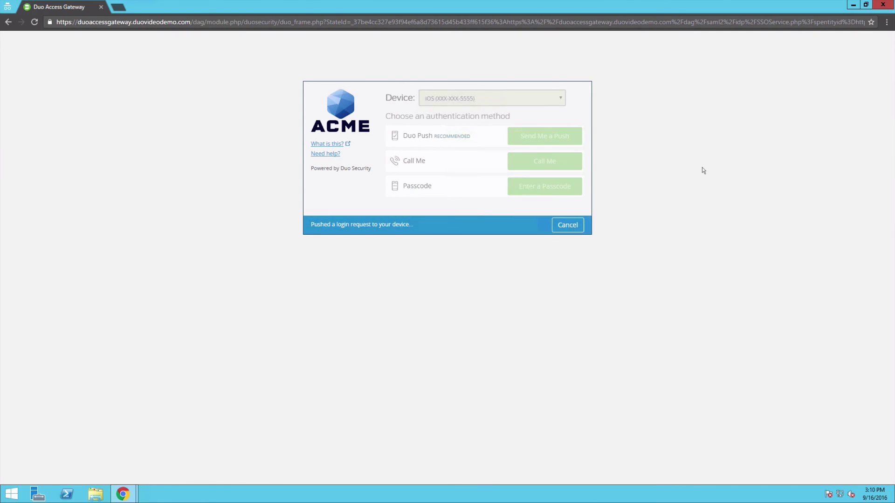